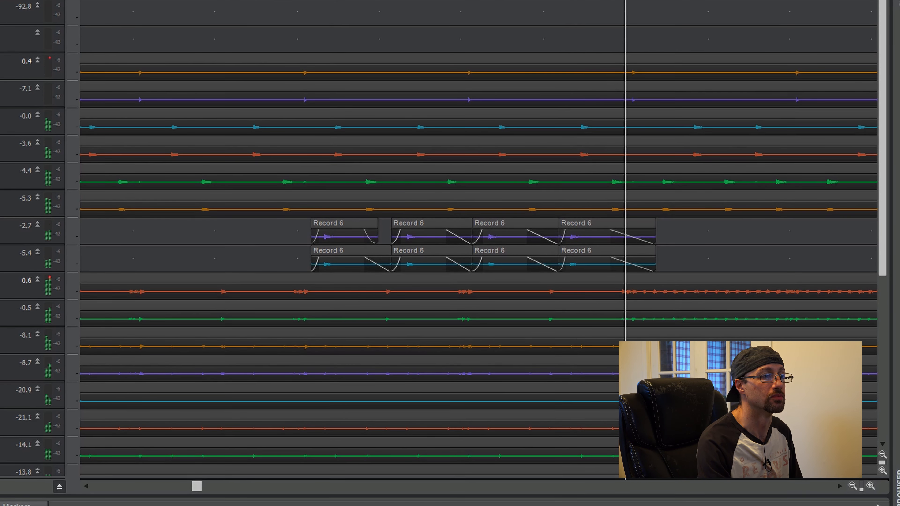
# Step: Play the full drum recording from about measure 39, where the Record 7 clips begin, and stop playback
pyautogui.click(852, 486)
pyautogui.click(853, 487)
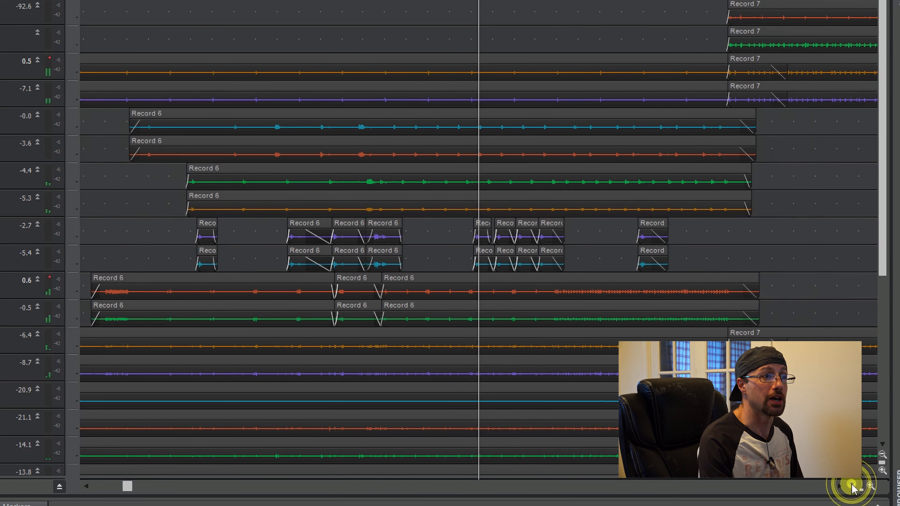
pyautogui.click(853, 486)
pyautogui.click(695, 407)
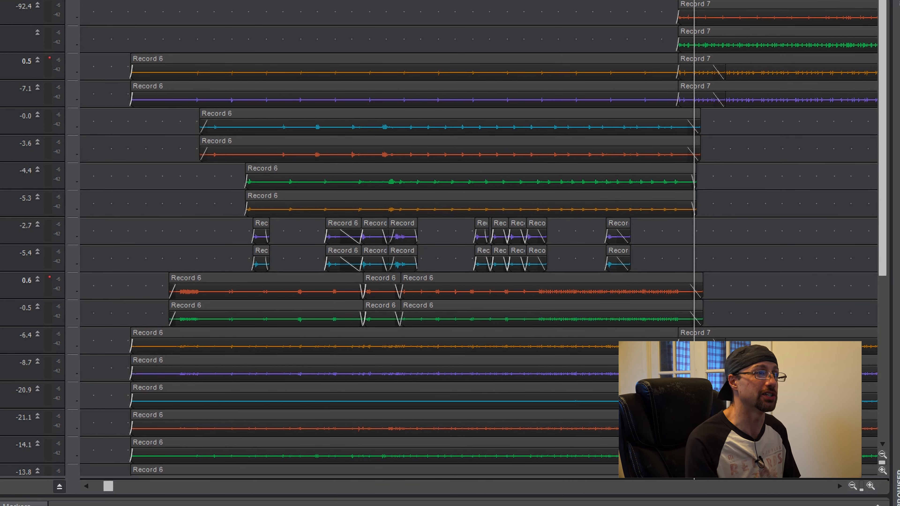
pyautogui.press('space')
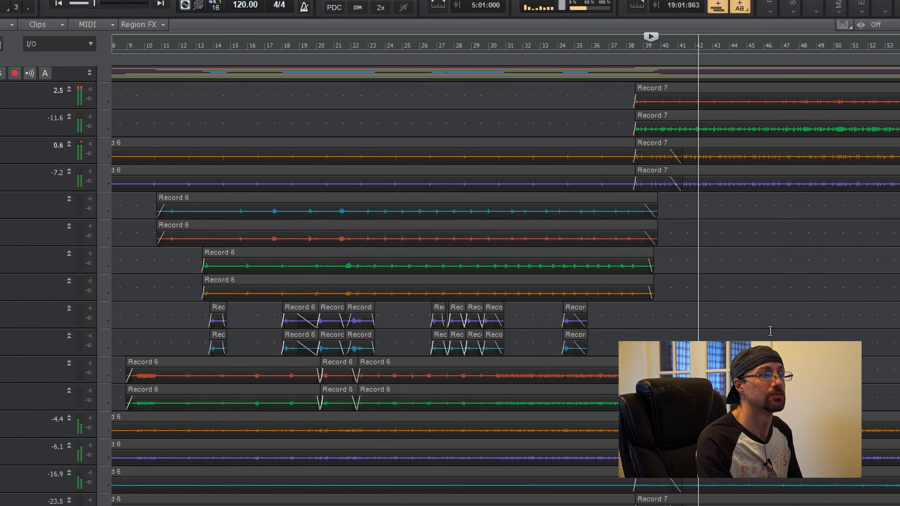
pyautogui.press('space')
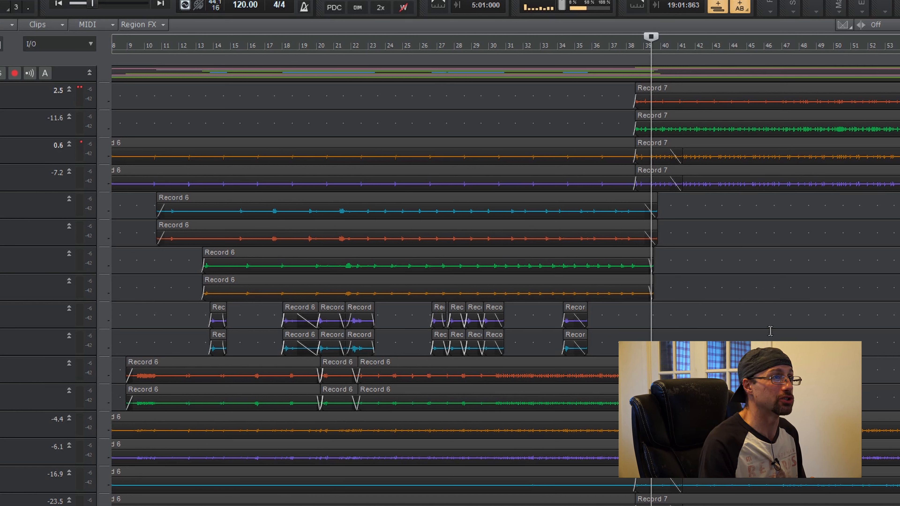
# Step: Increase the track heights of Snare T and Snare B to enlarge their waveforms, and stop playback
pyautogui.hscroll(5, 771, 331)
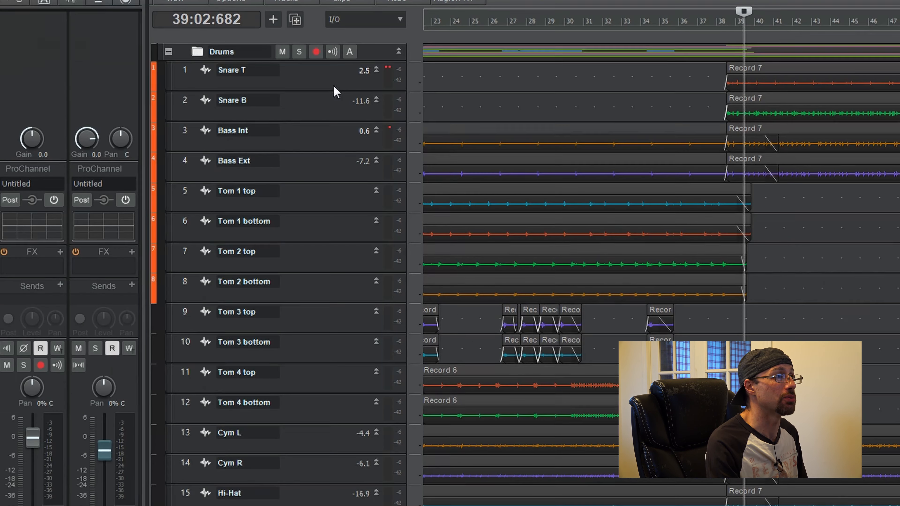
pyautogui.click(30, 108)
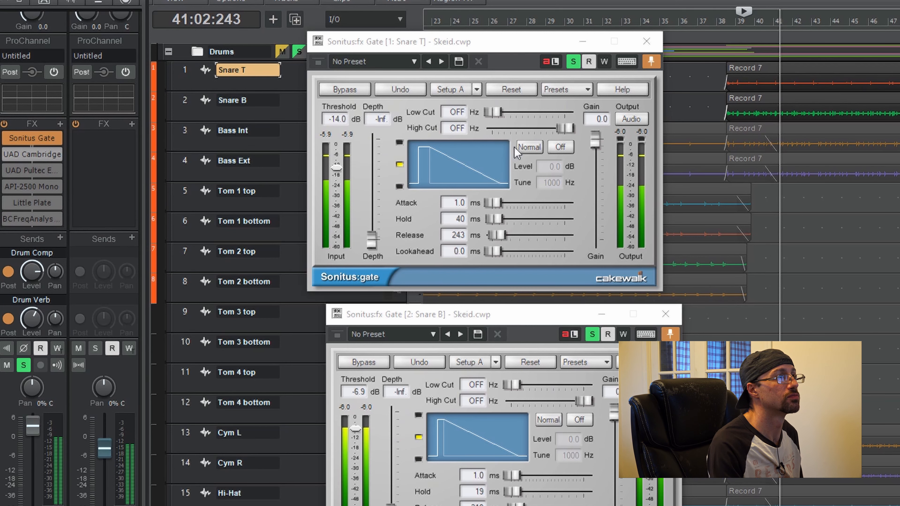
pyautogui.moveTo(242, 91); pyautogui.dragTo(243, 165)
pyautogui.moveTo(247, 195); pyautogui.dragTo(250, 283)
pyautogui.press('space')
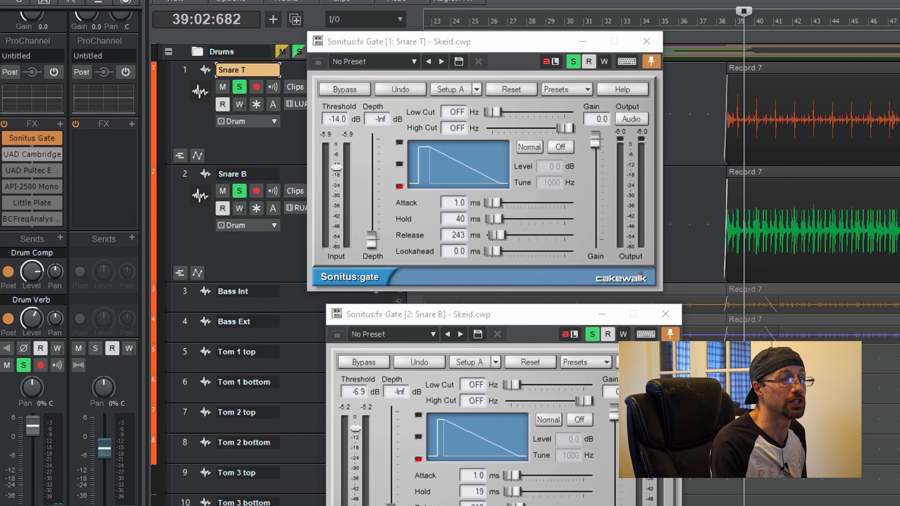
# Step: Play the soloed snare tracks from measure 39 while watching their waveforms and gate meters, and stop playback
pyautogui.hotkey('ctrl', 'Right')
pyautogui.hotkey('ctrl', 'Right')
pyautogui.hotkey('ctrl', 'Right')
pyautogui.hotkey('ctrl', 'Right')
pyautogui.hotkey('ctrl', 'Right')
pyautogui.hotkey('ctrl', 'Right')
pyautogui.hotkey('ctrl', 'Right')
pyautogui.hotkey('ctrl', 'Right')
pyautogui.hotkey('ctrl', 'Right')
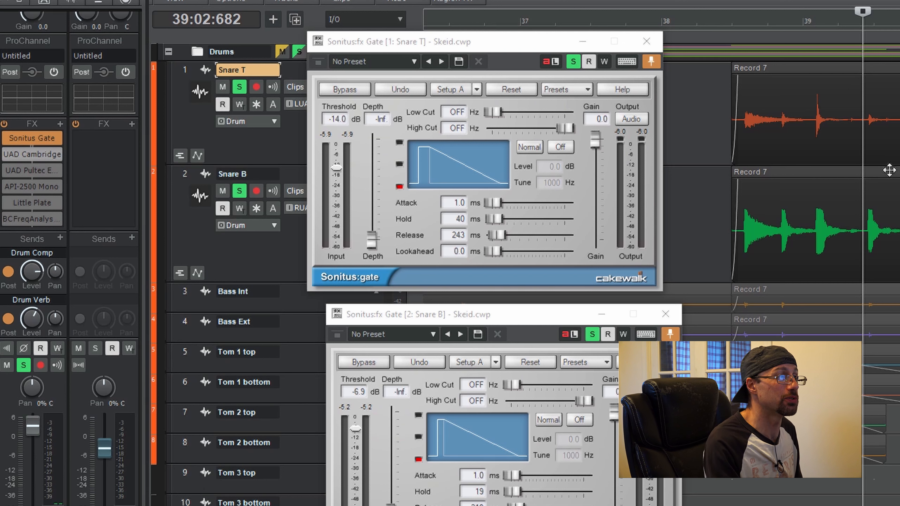
pyautogui.press('space')
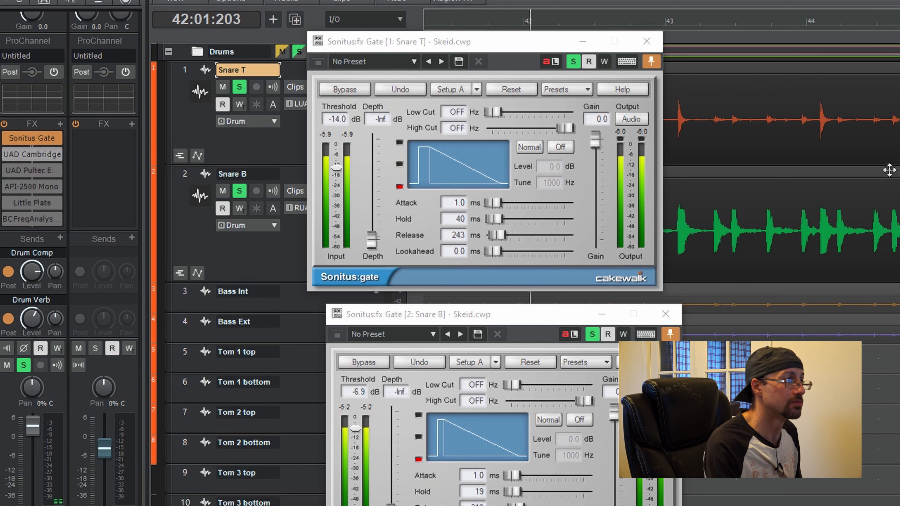
pyautogui.press('space')
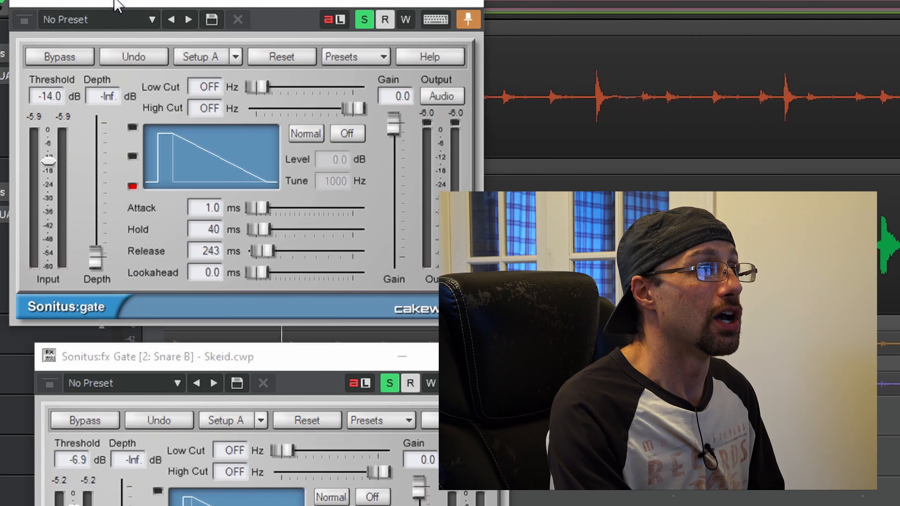
# Step: Examine the Snare T and Snare B waveforms from measure 39 up to the gap between the Snare B clips near measure 70
pyautogui.moveTo(119, 3); pyautogui.dragTo(135, 3)
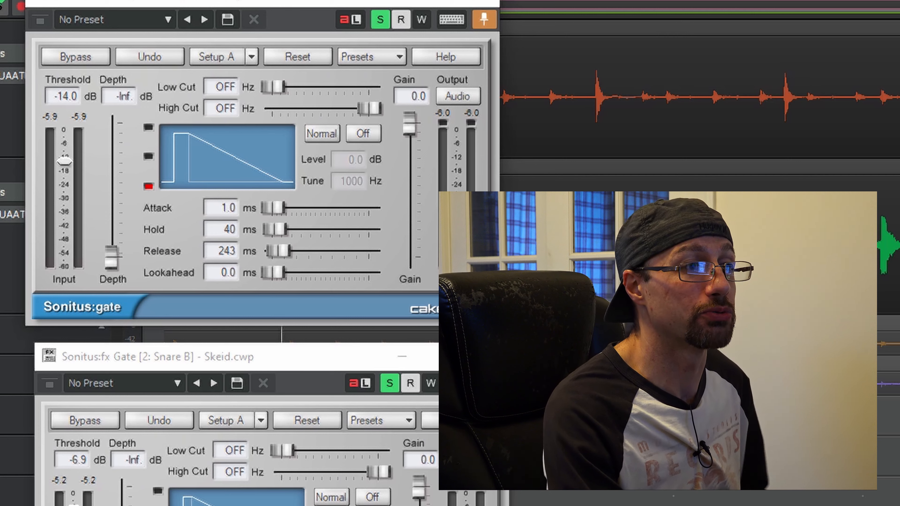
pyautogui.click(750, 412)
pyautogui.hotkey('ctrl', 'Left')
pyautogui.hotkey('ctrl', 'Left')
pyautogui.hotkey('ctrl', 'Left')
pyautogui.hotkey('ctrl', 'Left')
pyautogui.hotkey('ctrl', 'Left')
pyautogui.hotkey('ctrl', 'Left')
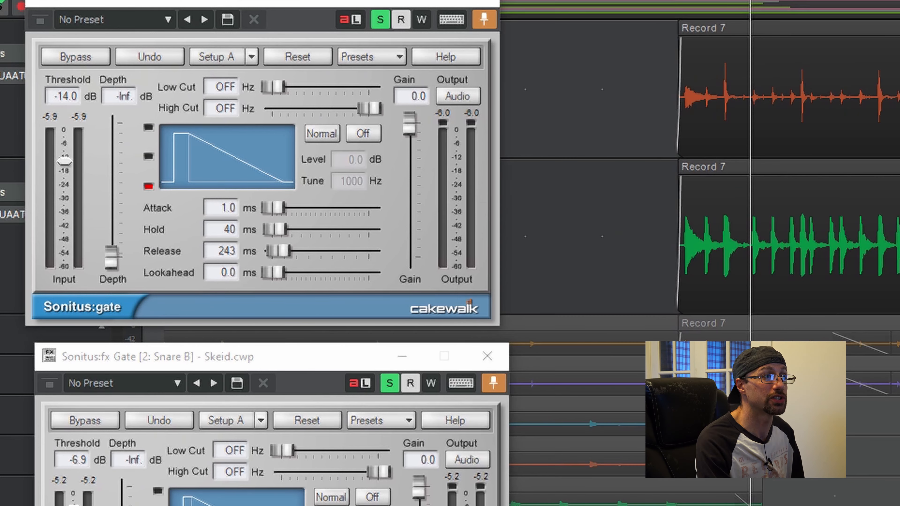
pyautogui.hscroll(10, 700, 166)
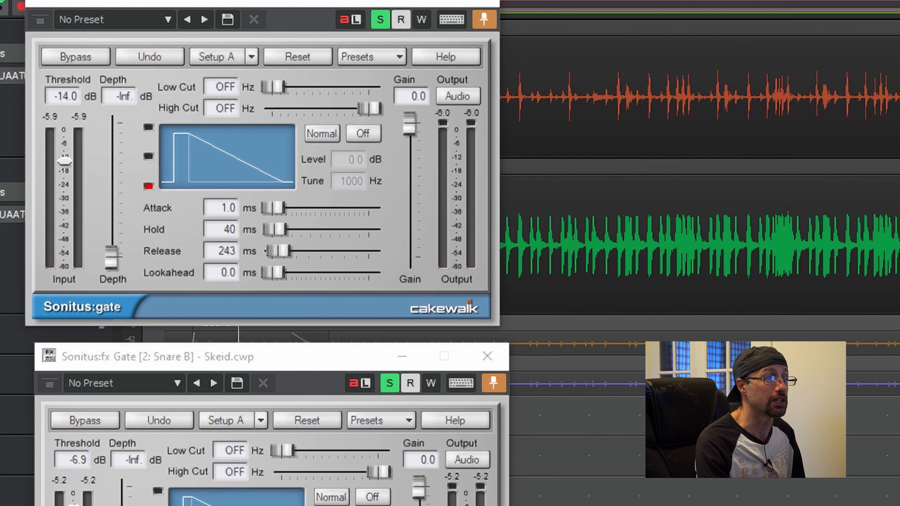
pyautogui.hscroll(13, 529, 91)
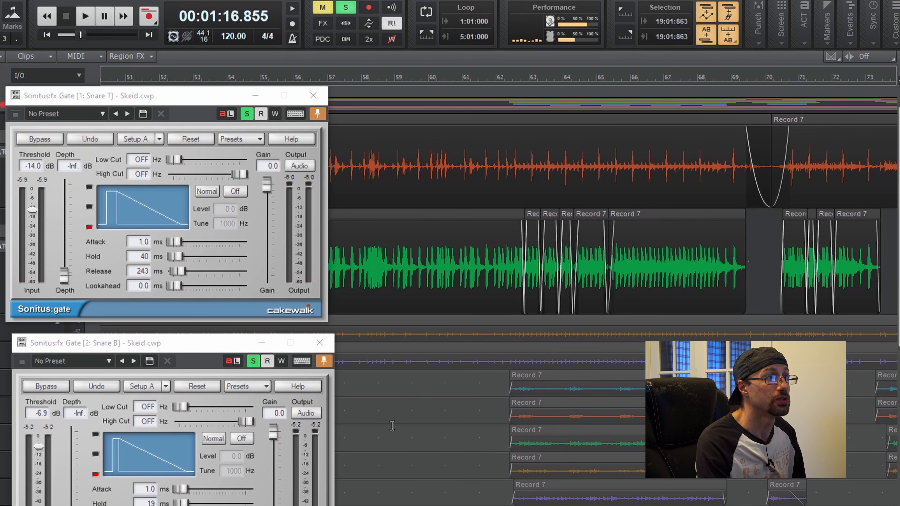
pyautogui.click(758, 76)
pyautogui.click(749, 228)
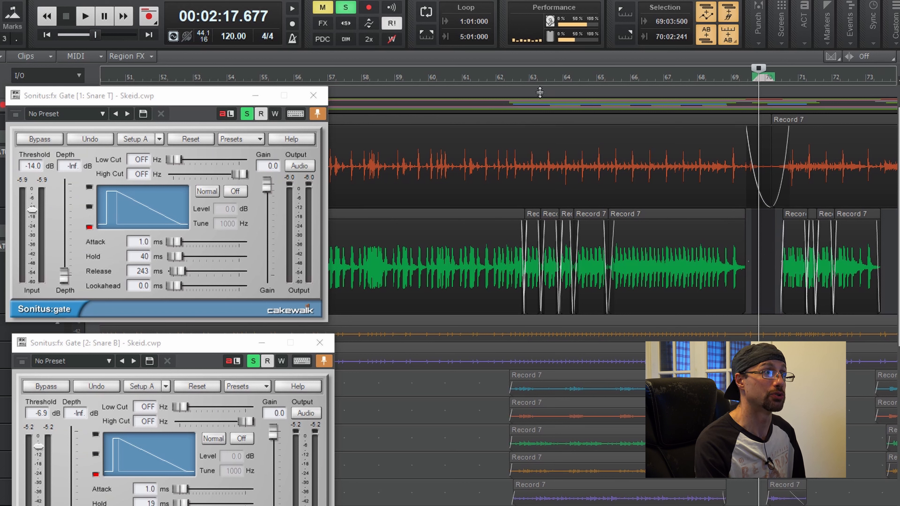
# Step: Examine the split clips and crossfades on the Snare B track around measures 62 to 64
pyautogui.click(520, 78)
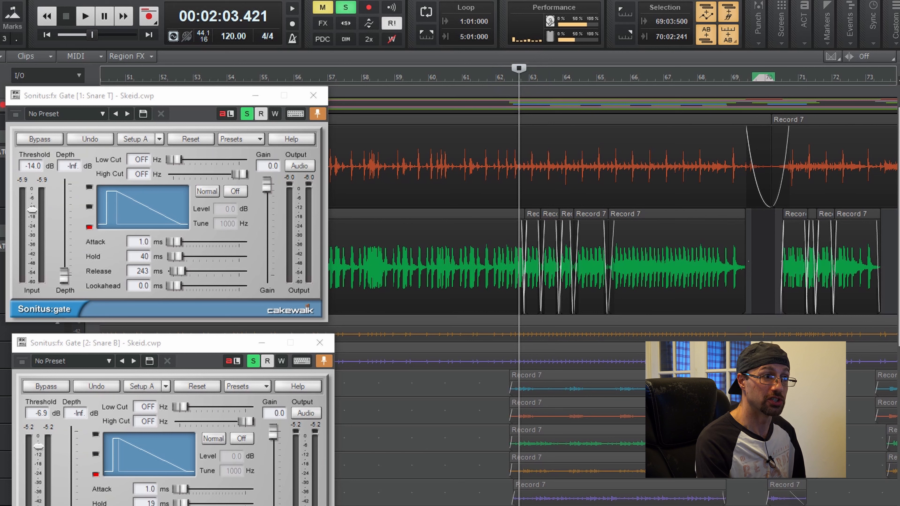
pyautogui.hotkey('ctrl', 'Right')
pyautogui.hotkey('ctrl', 'Right')
pyautogui.hotkey('ctrl', 'Right')
pyautogui.hotkey('ctrl', 'Right')
pyautogui.hotkey('ctrl', 'Right')
pyautogui.hotkey('ctrl', 'Right')
pyautogui.hotkey('ctrl', 'Right')
pyautogui.hotkey('ctrl', 'Right')
pyautogui.hotkey('ctrl', 'Right')
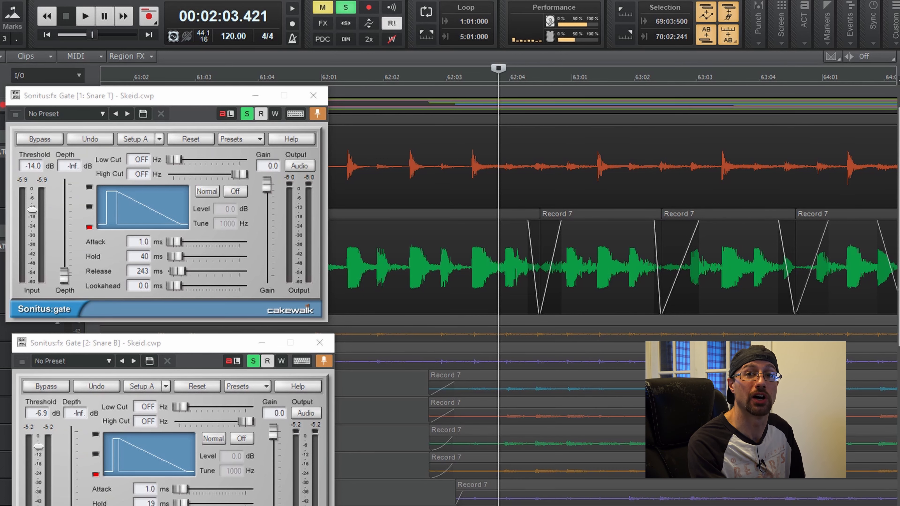
pyautogui.hotkey('ctrl', 'Left')
pyautogui.hotkey('ctrl', 'Left')
pyautogui.hotkey('ctrl', 'Left')
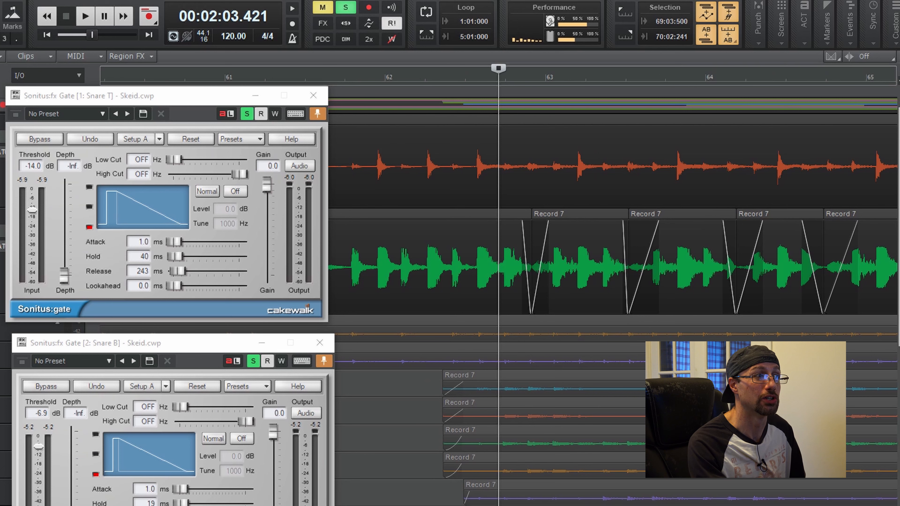
pyautogui.hscroll(2, 754, 280)
pyautogui.hscroll(-4, 755, 279)
pyautogui.hscroll(3, 747, 279)
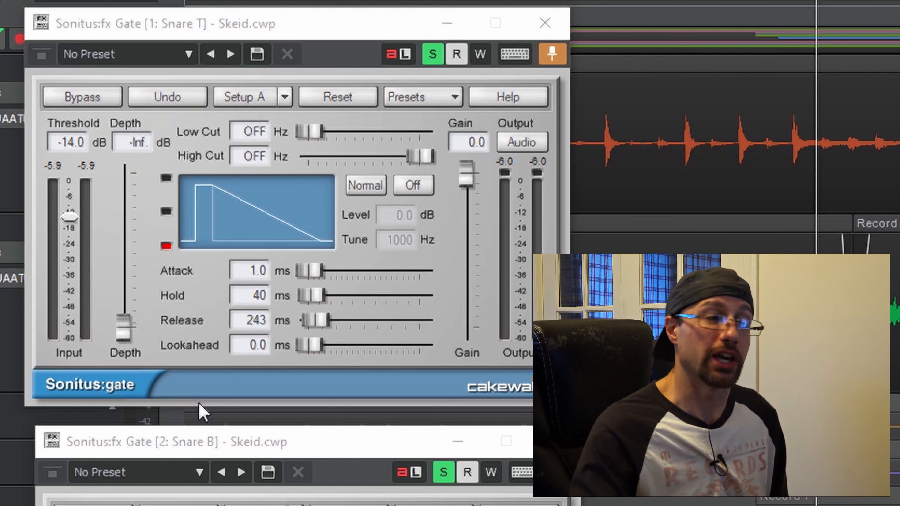
# Step: Play the snare tracks from just before measure 62 while watching the Snare T gate's meters and state lights
pyautogui.click(640, 2)
pyautogui.press('space')
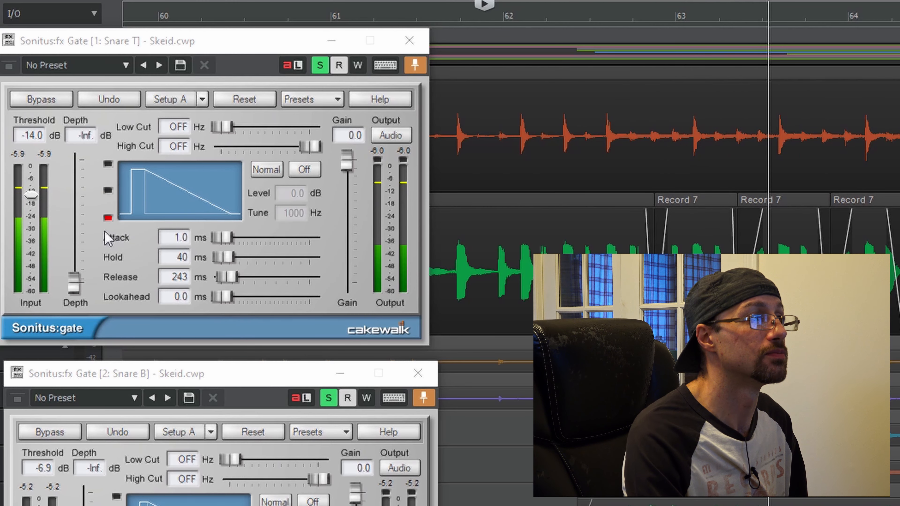
pyautogui.press('space')
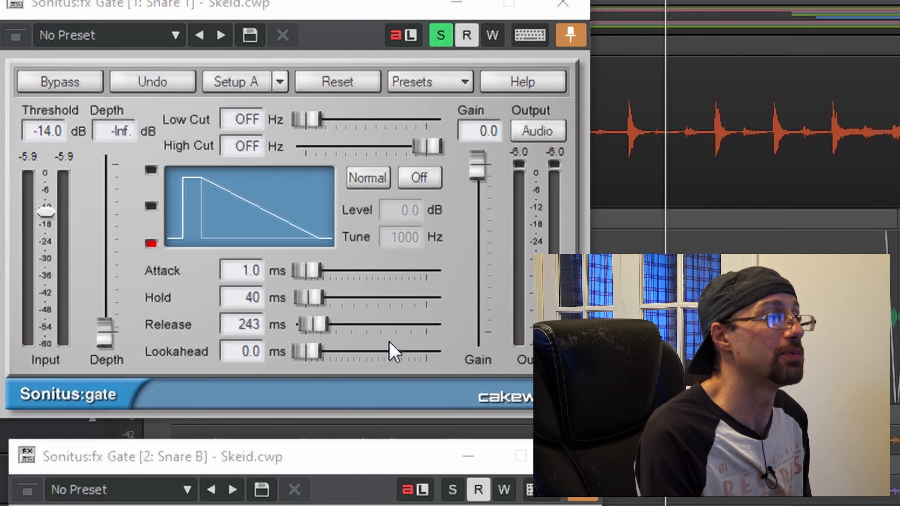
# Step: Try the Snare T gate with a 5 ms release and a long hold of 1153 ms while listening to playback
pyautogui.moveTo(305, 325); pyautogui.dragTo(425, 298)
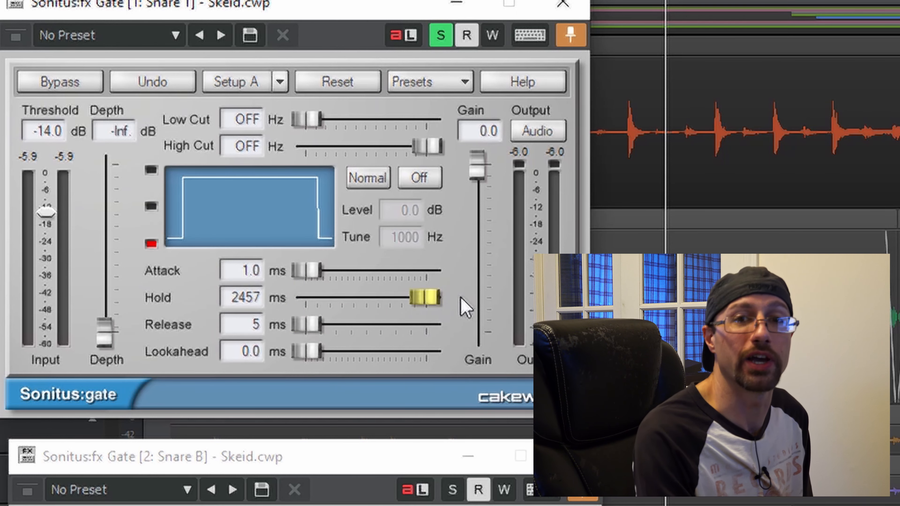
pyautogui.moveTo(443, 299); pyautogui.dragTo(417, 298)
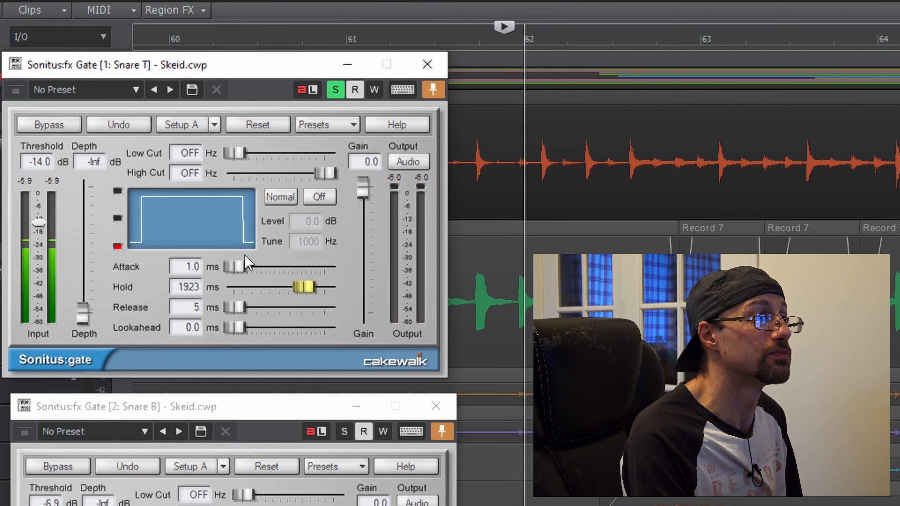
pyautogui.moveTo(409, 298); pyautogui.dragTo(403, 298)
pyautogui.moveTo(299, 287); pyautogui.dragTo(276, 289)
pyautogui.press('space')
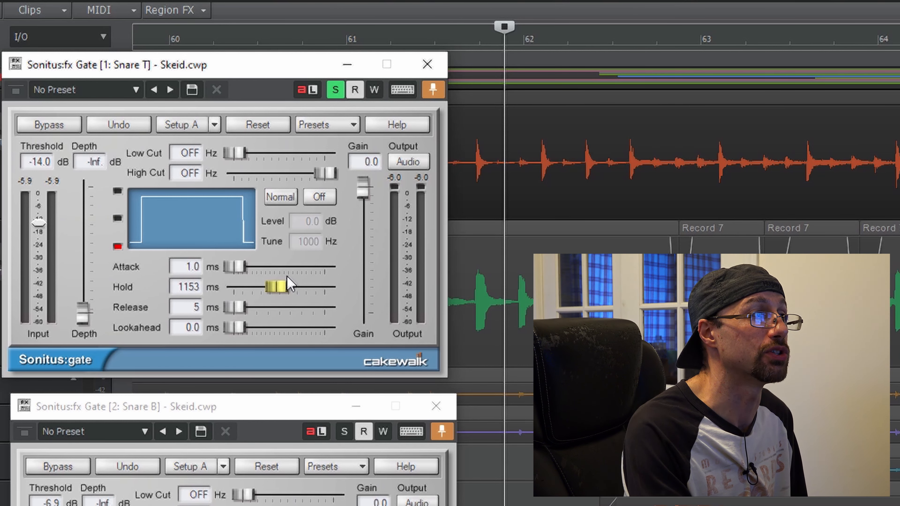
# Step: Try shorter hold times of 445 ms and 10 ms on the Snare T gate while listening to playback
pyautogui.press('space')
pyautogui.moveTo(276, 294); pyautogui.dragTo(250, 294)
pyautogui.press('space')
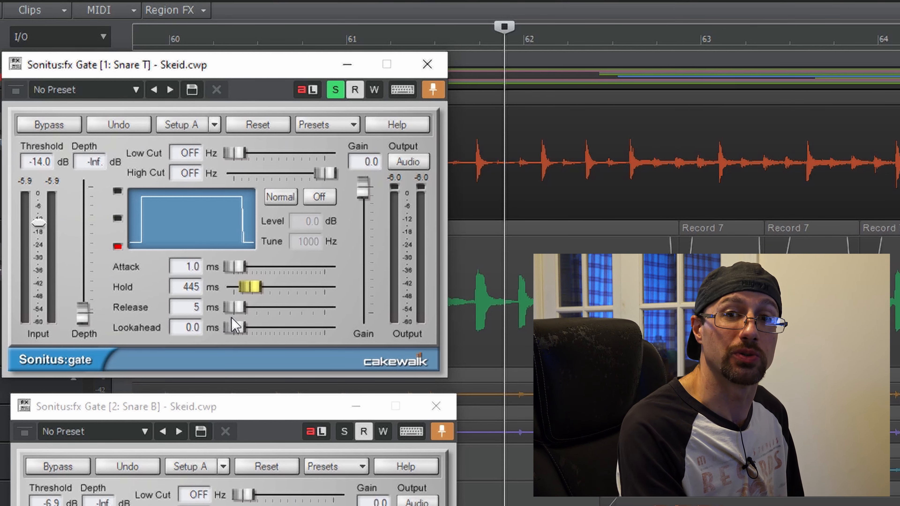
pyautogui.moveTo(250, 287); pyautogui.dragTo(235, 288)
pyautogui.press('space')
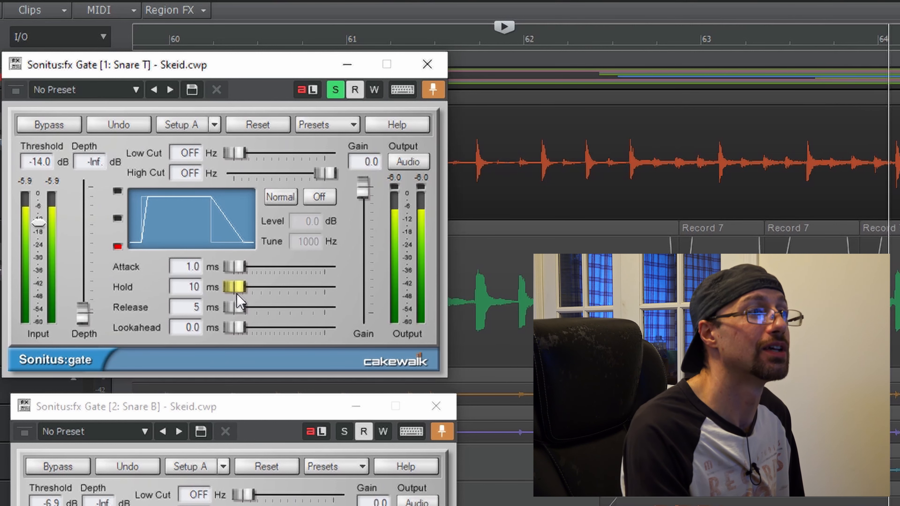
pyautogui.press('space')
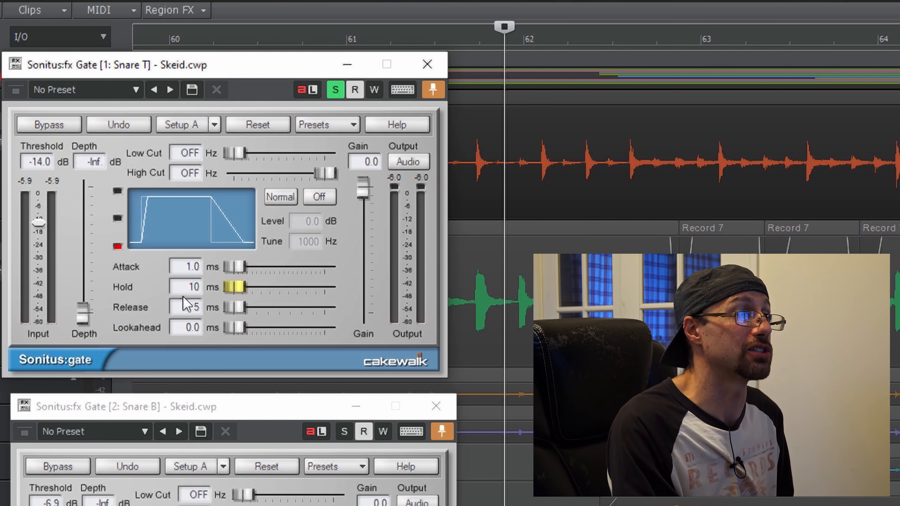
# Step: Set the Snare T gate's hold to 50 ms and release to 350 ms, and audition the result
pyautogui.doubleClick(192, 287)
pyautogui.write('50')
pyautogui.press('Return')
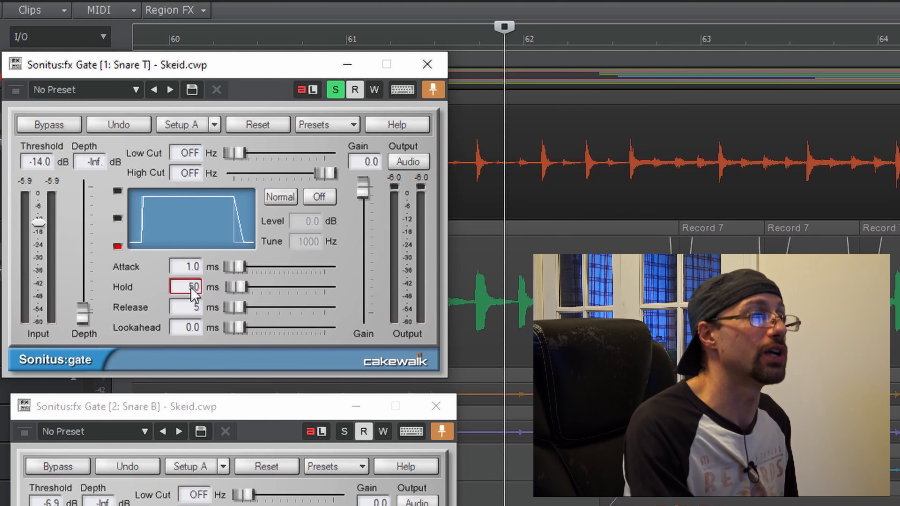
pyautogui.doubleClick(194, 308)
pyautogui.write('350')
pyautogui.press('Return')
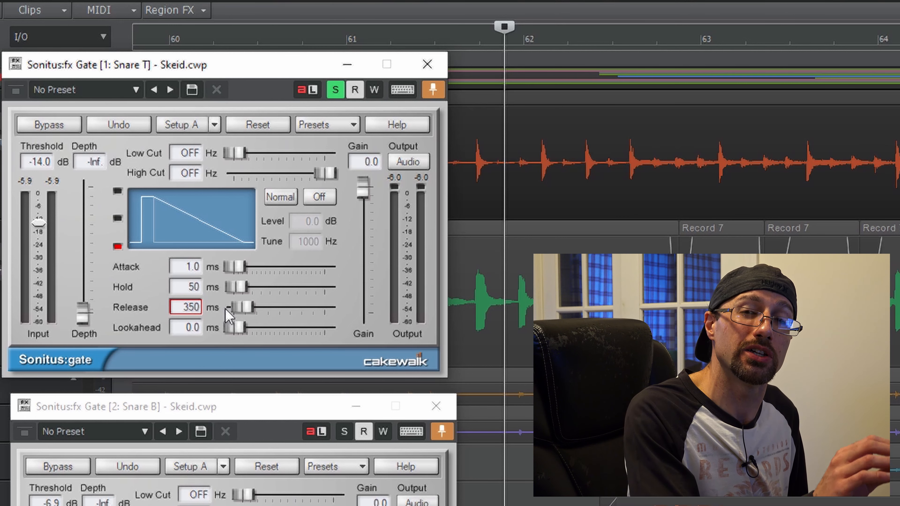
pyautogui.press('space')
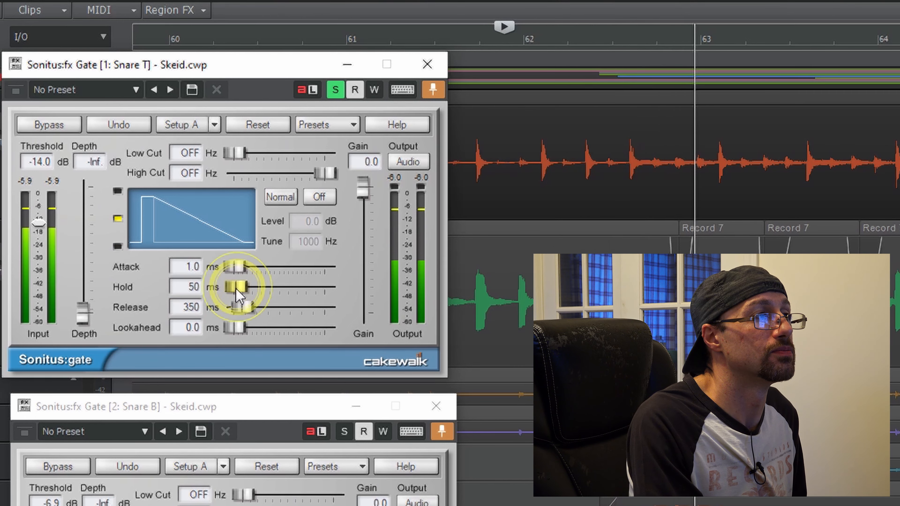
pyautogui.press('space')
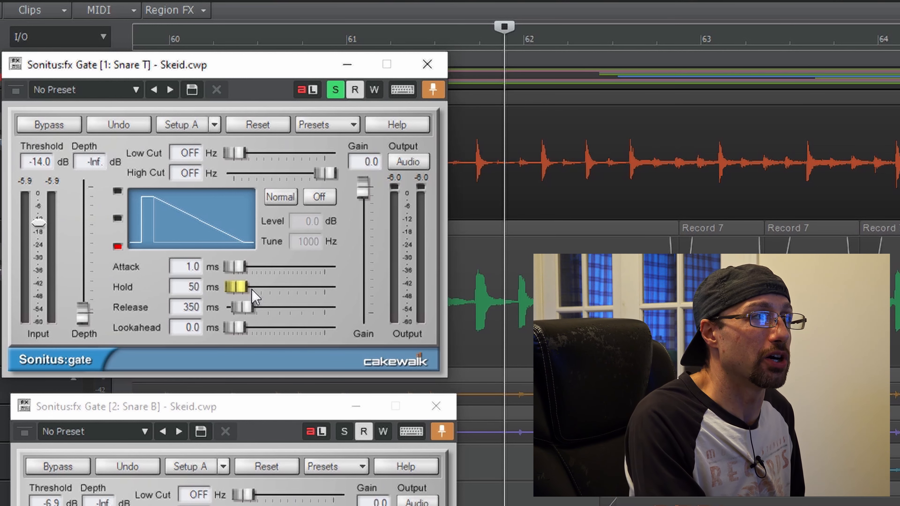
# Step: Fine-tune the Snare T gate to a 42 ms hold and 298 ms release during playback
pyautogui.press('space')
pyautogui.moveTo(250, 287); pyautogui.dragTo(242, 310)
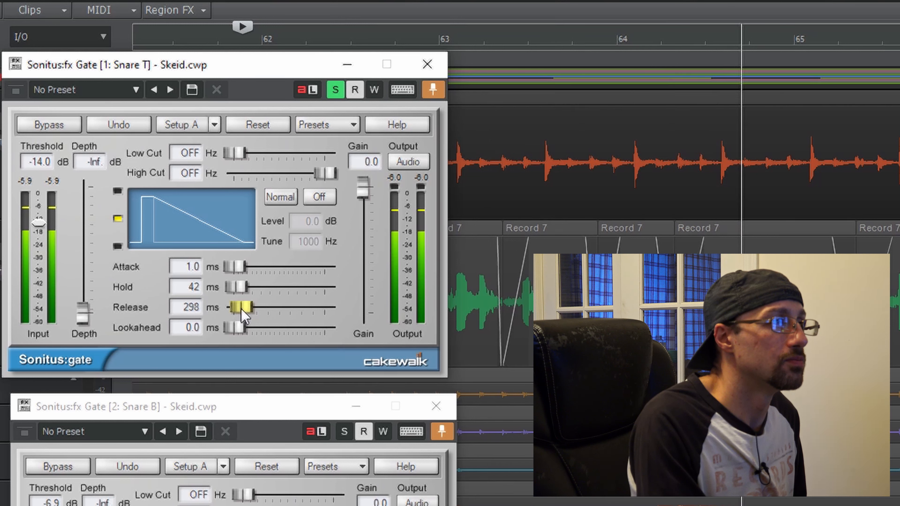
pyautogui.press('space')
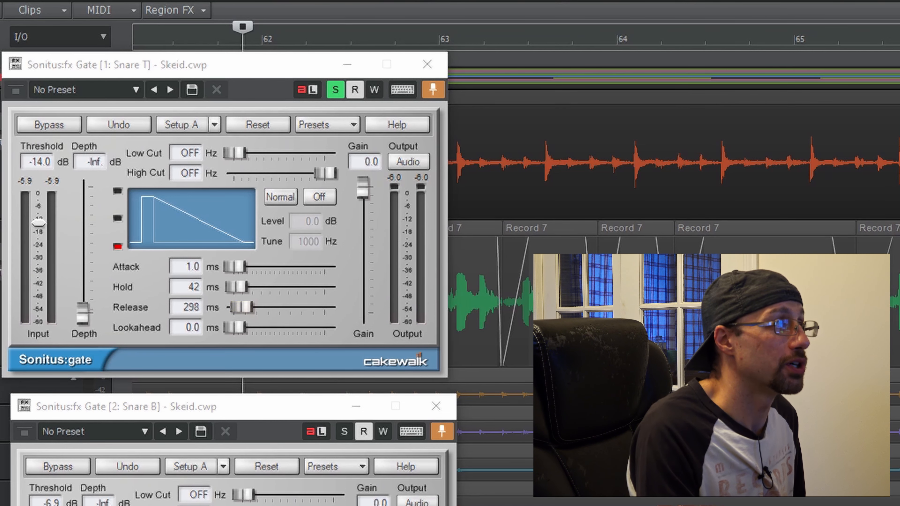
# Step: Solo the Snare B track along with Snare T and audition both gated snare tracks together
pyautogui.click(344, 432)
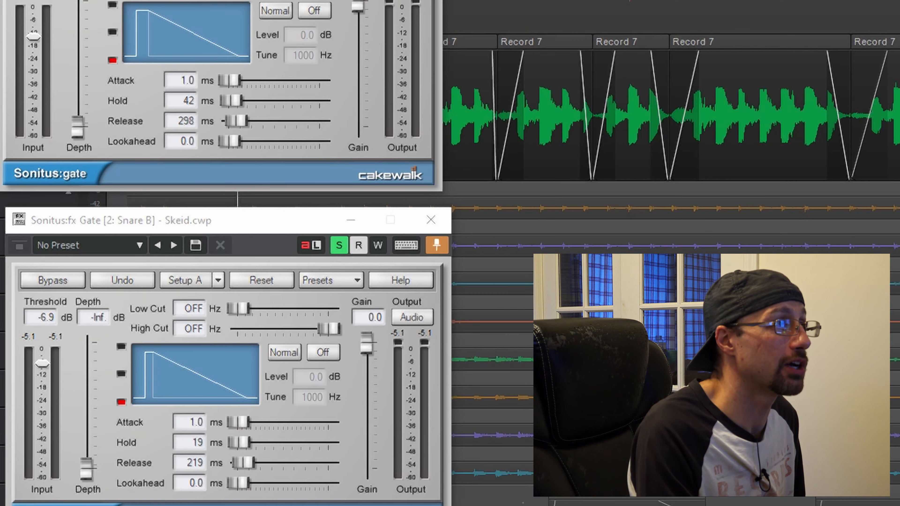
pyautogui.press('space')
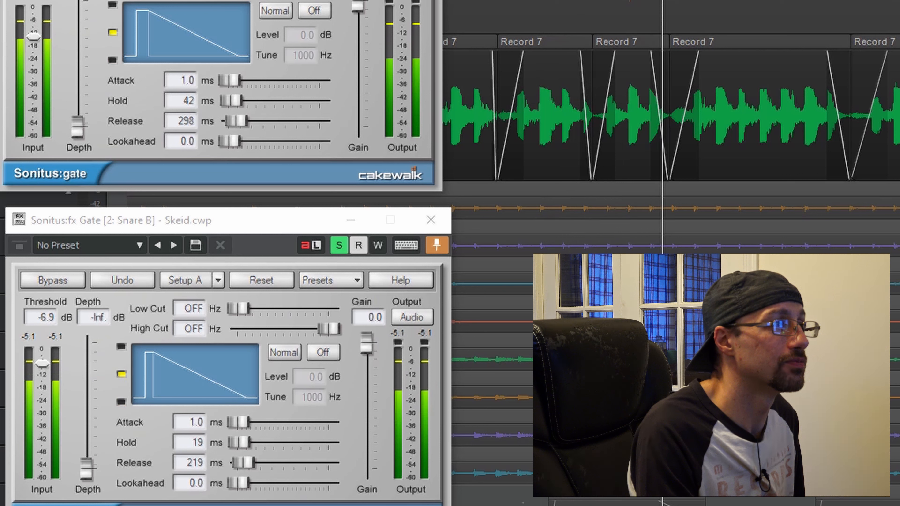
pyautogui.press('space')
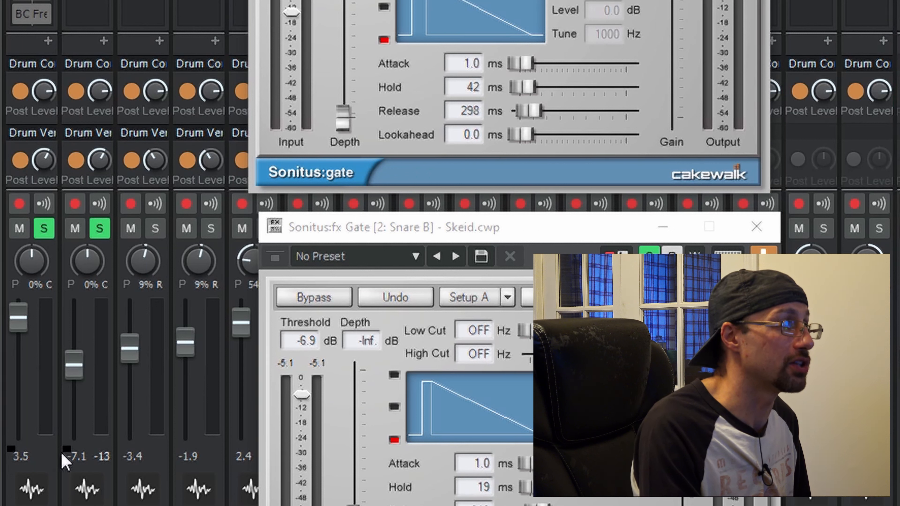
pyautogui.press('space')
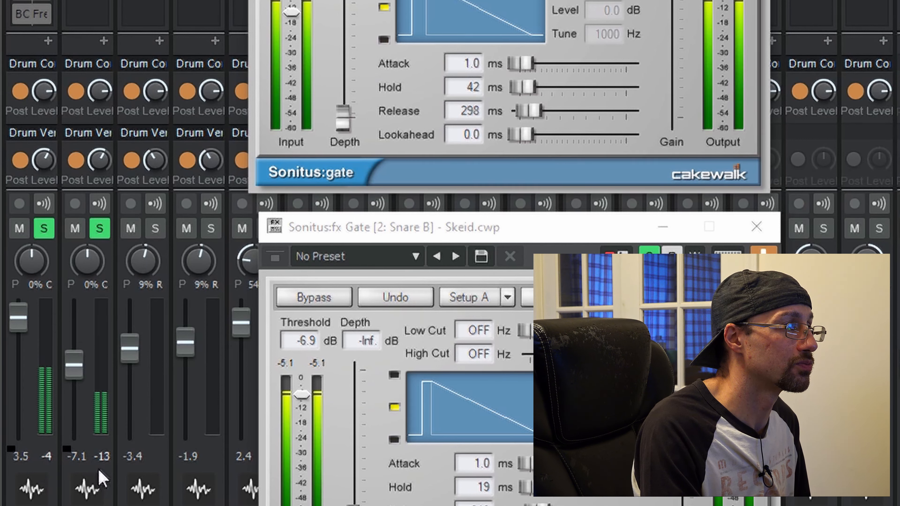
pyautogui.press('space')
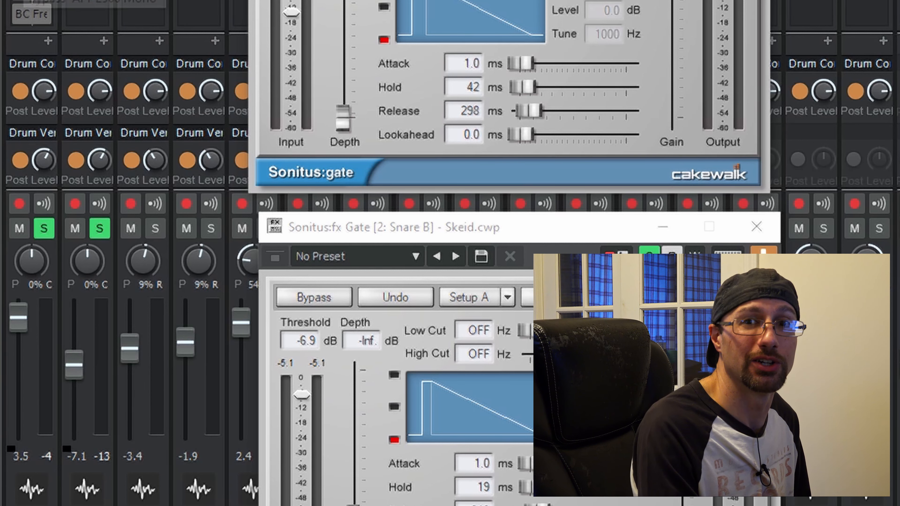
# Step: Set the Snare B gate's hold to 50 ms and release to 350 ms, and audition an earlier part of the song
pyautogui.press('d')
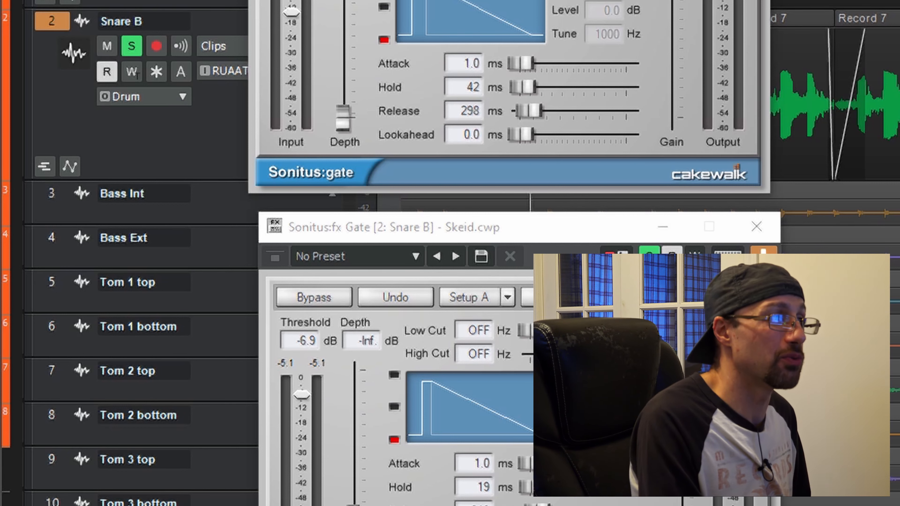
pyautogui.hscroll(-2, 835, 104)
pyautogui.hscroll(-4, 835, 104)
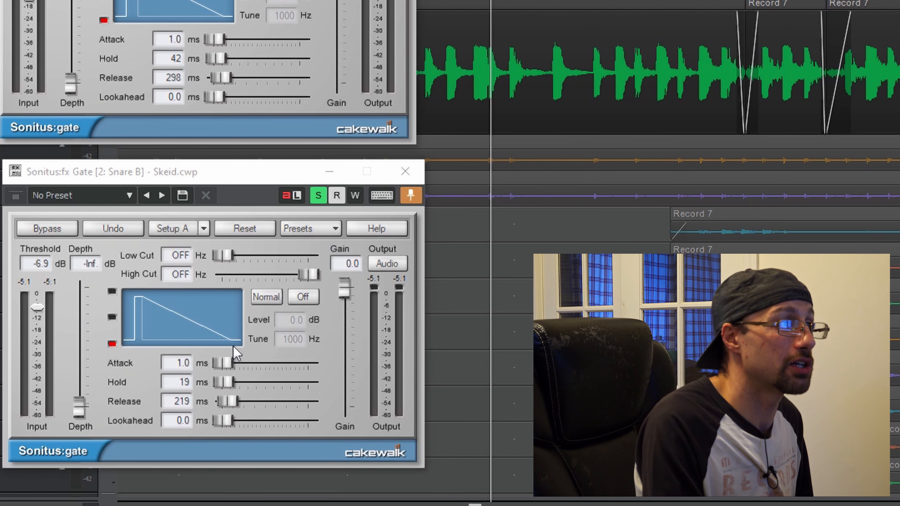
pyautogui.click(176, 382)
pyautogui.write('503')
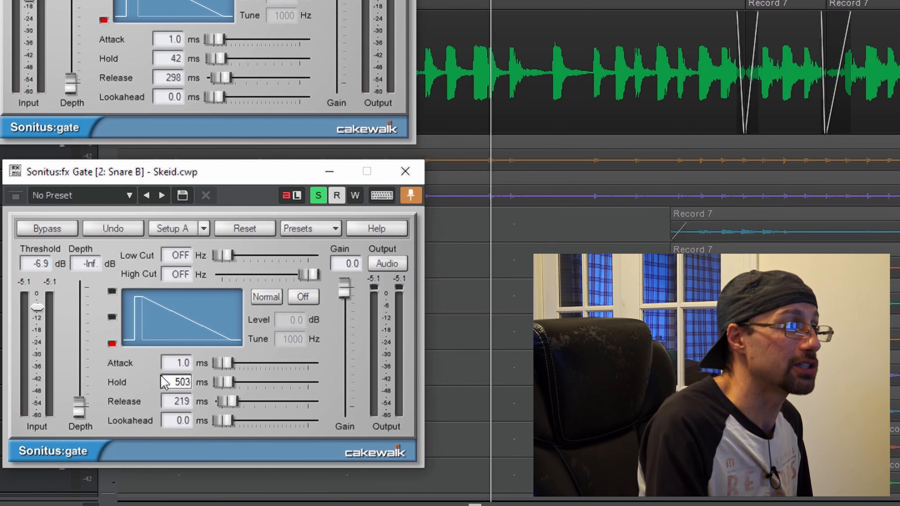
pyautogui.write('0')
pyautogui.press('Return')
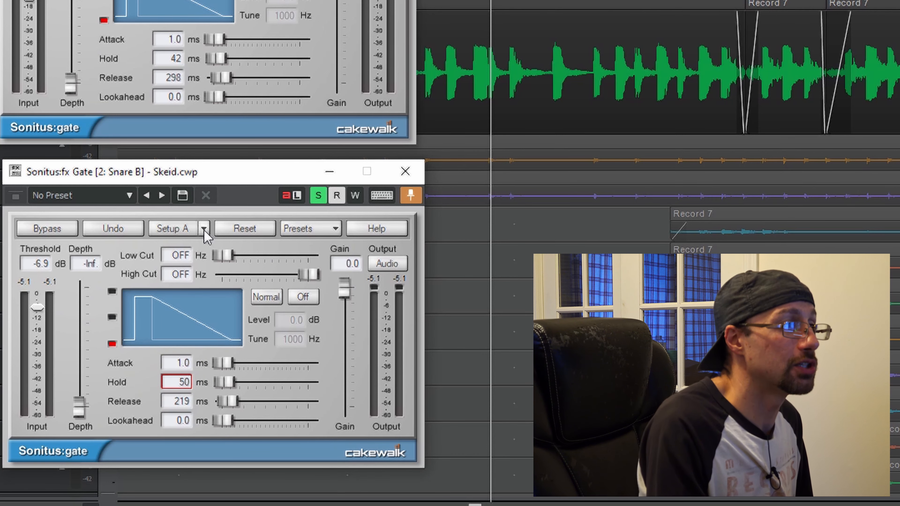
pyautogui.click(172, 400)
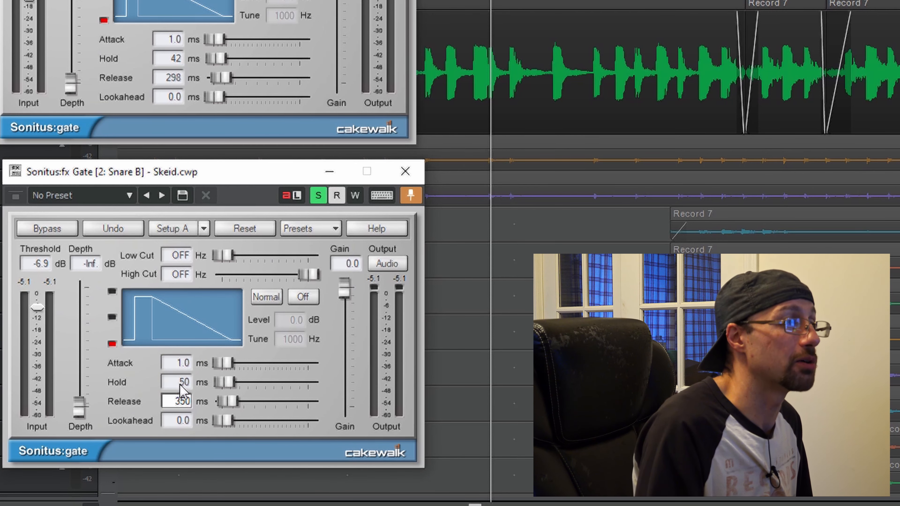
pyautogui.write('350')
pyautogui.press('Return')
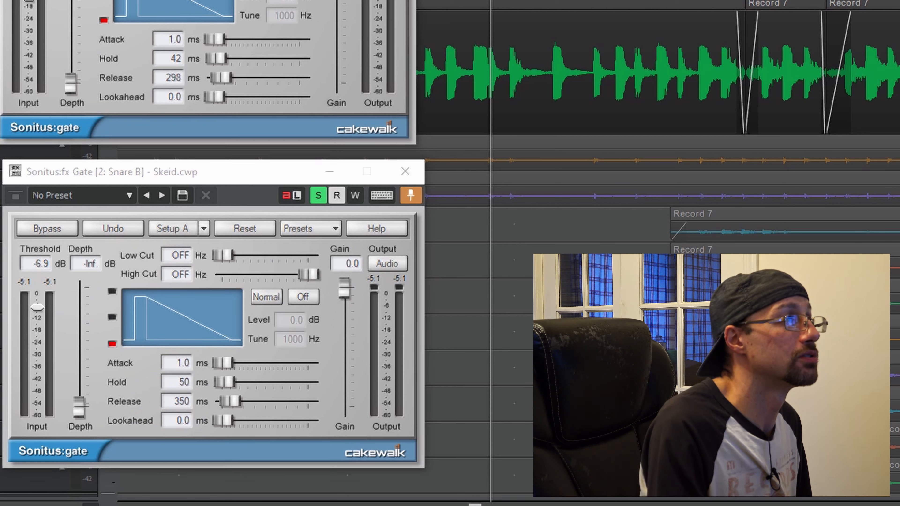
pyautogui.press('space')
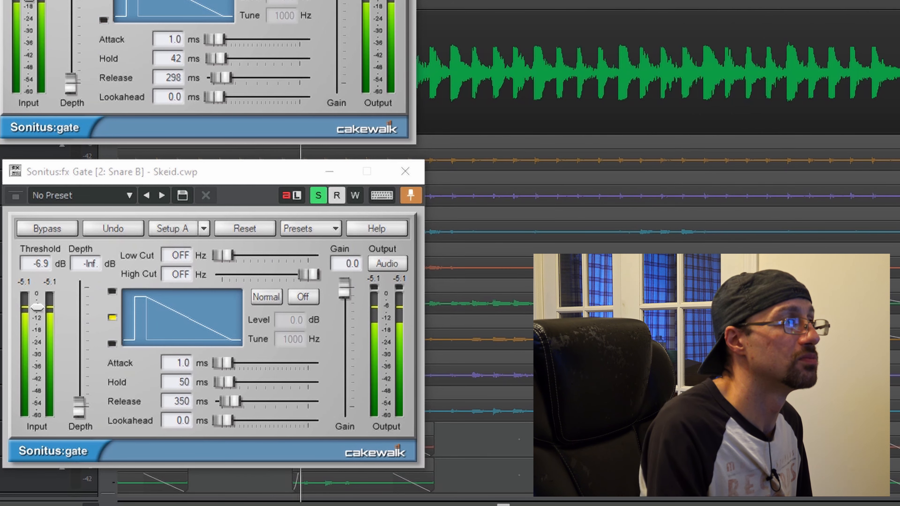
pyautogui.press('space')
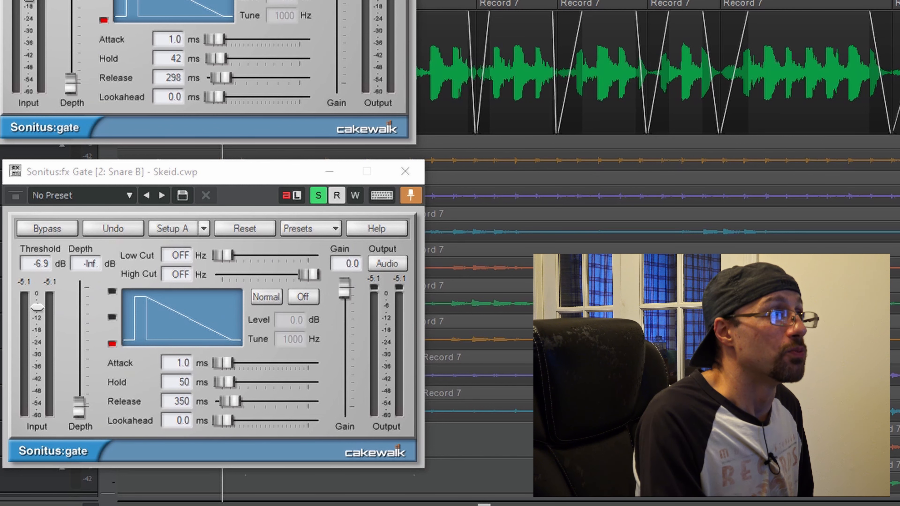
# Step: Fine-tune the Snare B gate to a 31 ms hold and 229 ms release during playback
pyautogui.moveTo(209, 1); pyautogui.dragTo(217, 3)
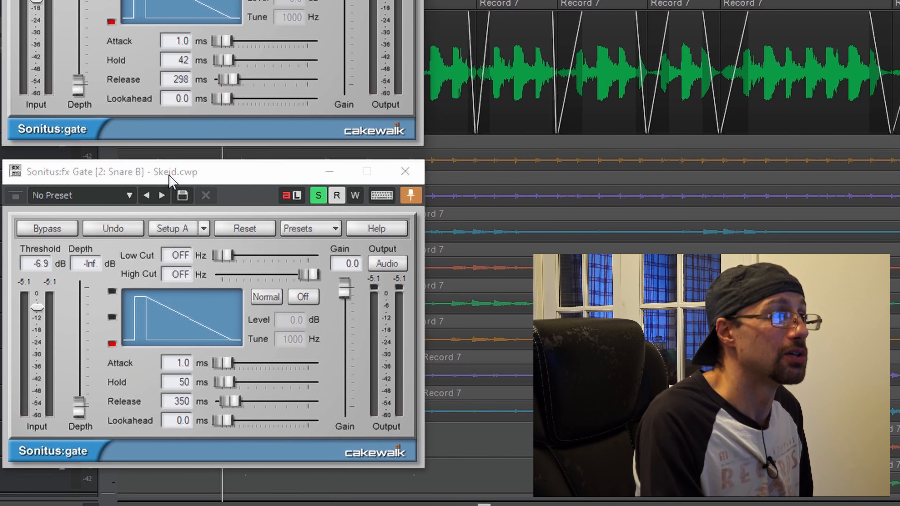
pyautogui.moveTo(180, 179); pyautogui.dragTo(192, 184)
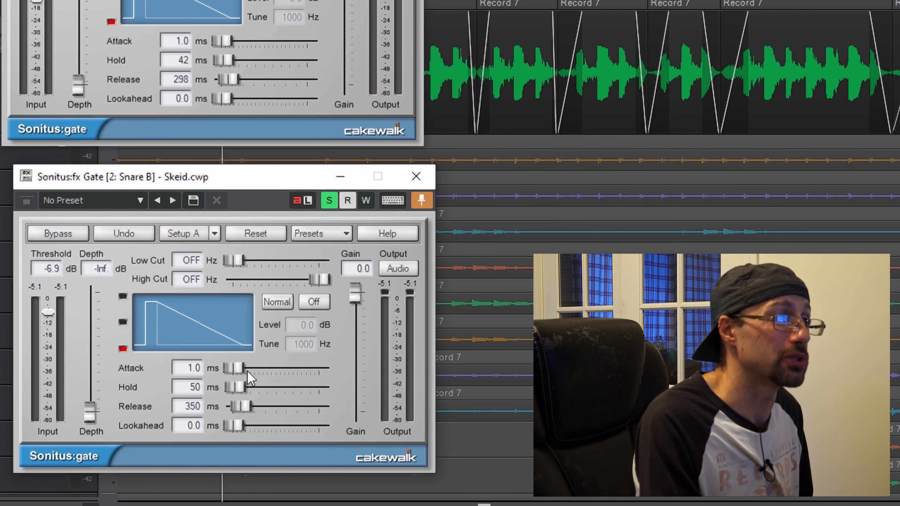
pyautogui.moveTo(235, 387); pyautogui.dragTo(239, 406)
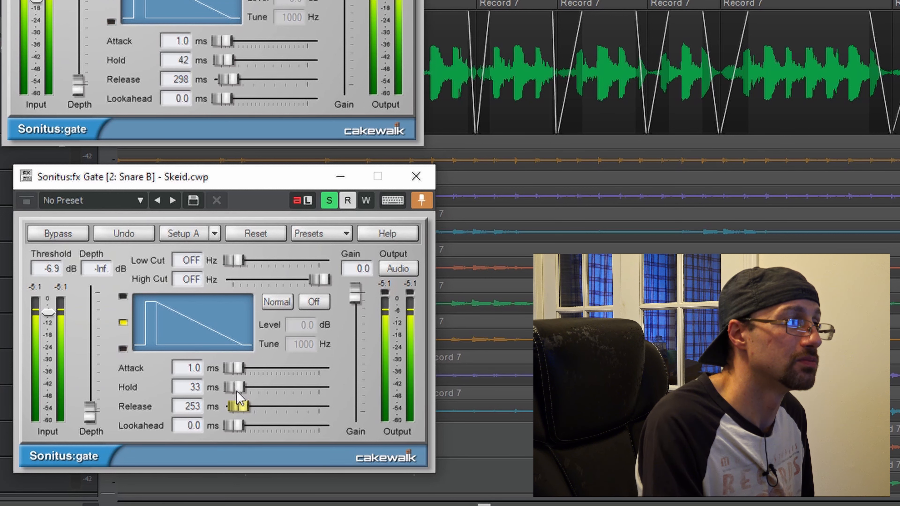
pyautogui.moveTo(237, 393)
pyautogui.mouseDown()
pyautogui.moveTo(238, 406)
pyautogui.moveTo(234, 387)
pyautogui.mouseUp()
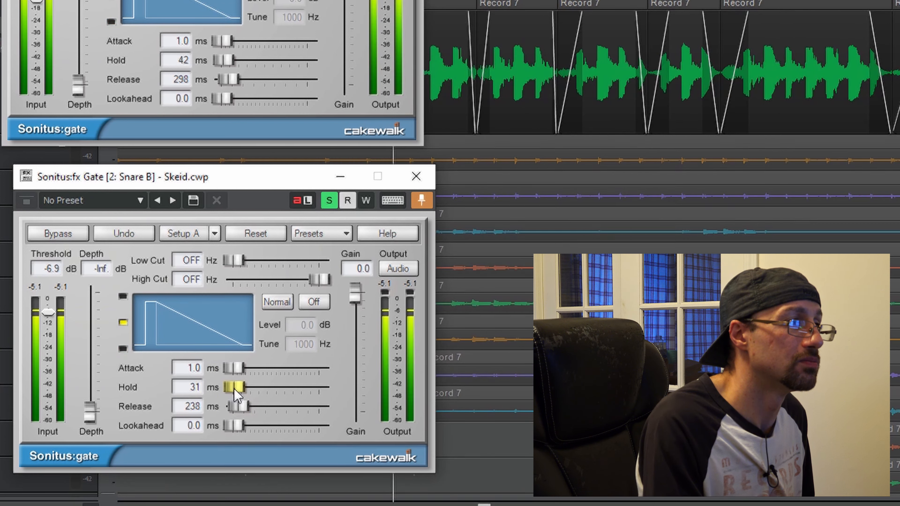
pyautogui.moveTo(231, 400); pyautogui.dragTo(237, 409)
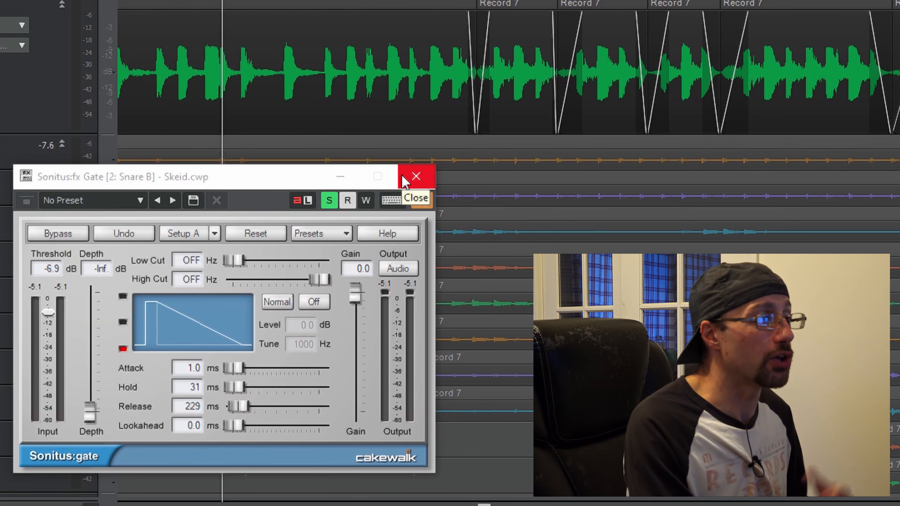
# Step: Close the Snare B gate window and look over the effects on the snare channels in the mixer
pyautogui.moveTo(305, 184); pyautogui.dragTo(295, 45)
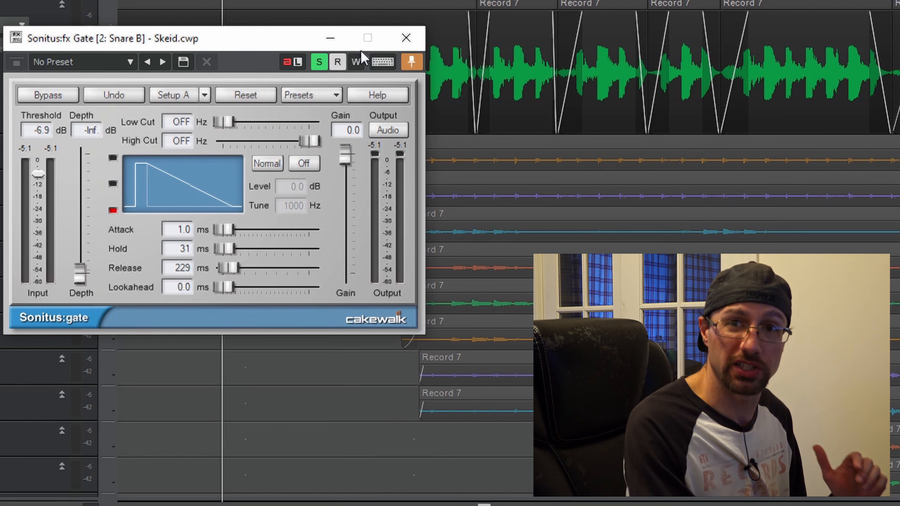
pyautogui.click(406, 38)
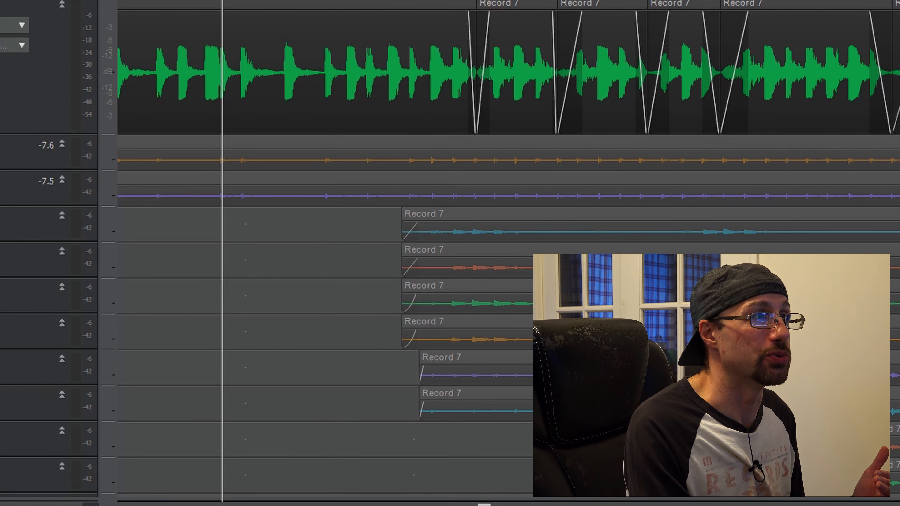
pyautogui.click(434, 2)
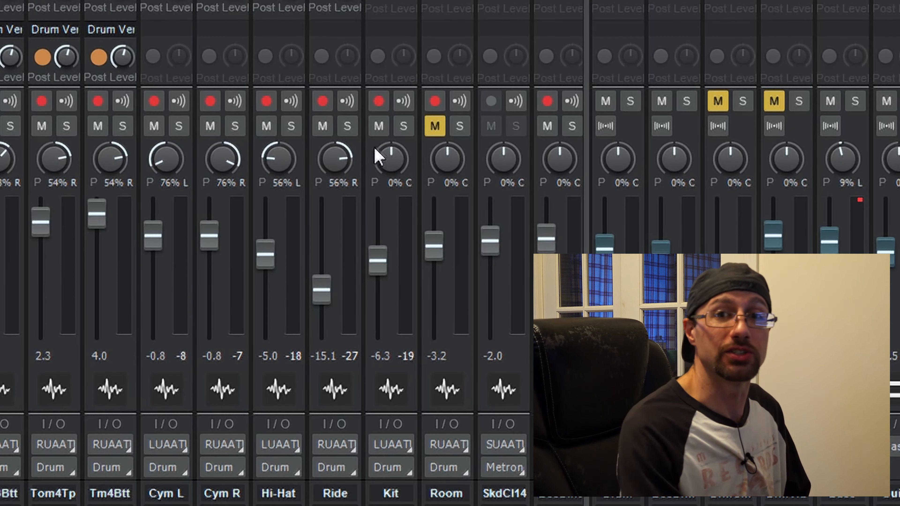
pyautogui.moveTo(374, 293)
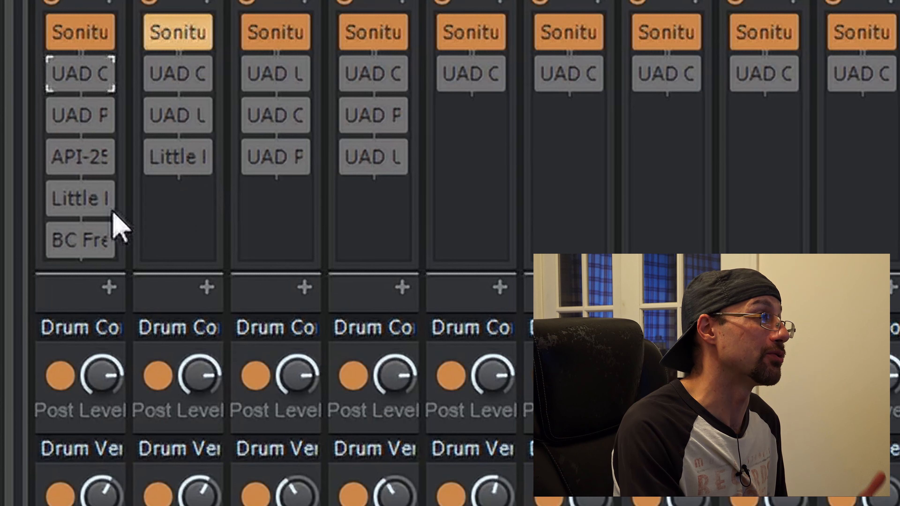
pyautogui.moveTo(153, 164)
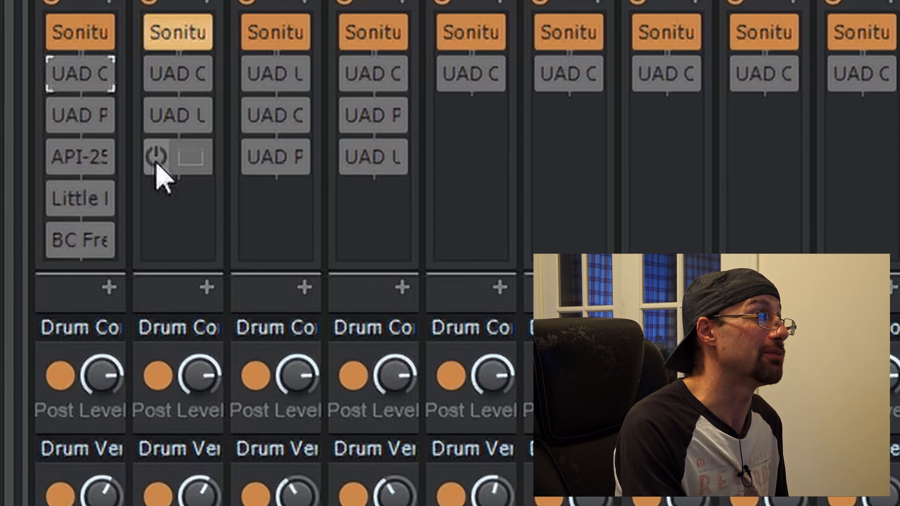
pyautogui.moveTo(89, 207)
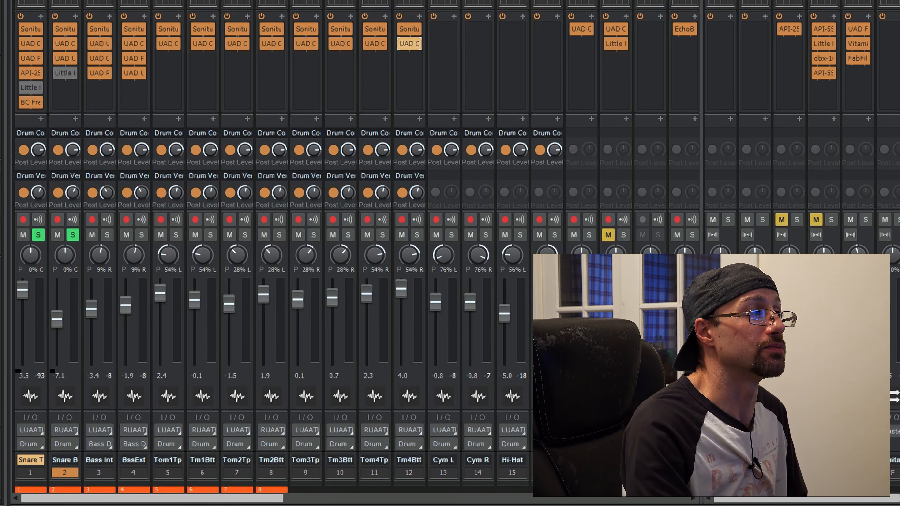
# Step: Audition the processed snares and compare them with the Room track unmuted and muted
pyautogui.press('space')
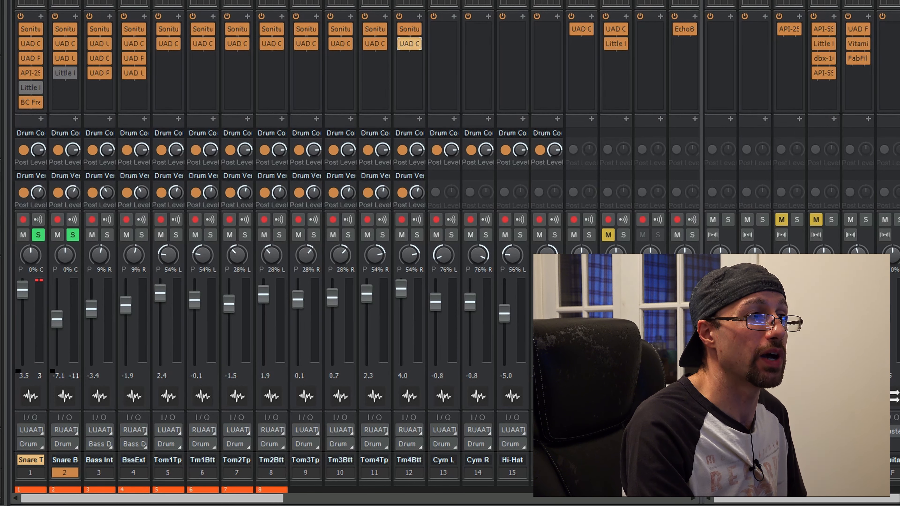
pyautogui.click(607, 235)
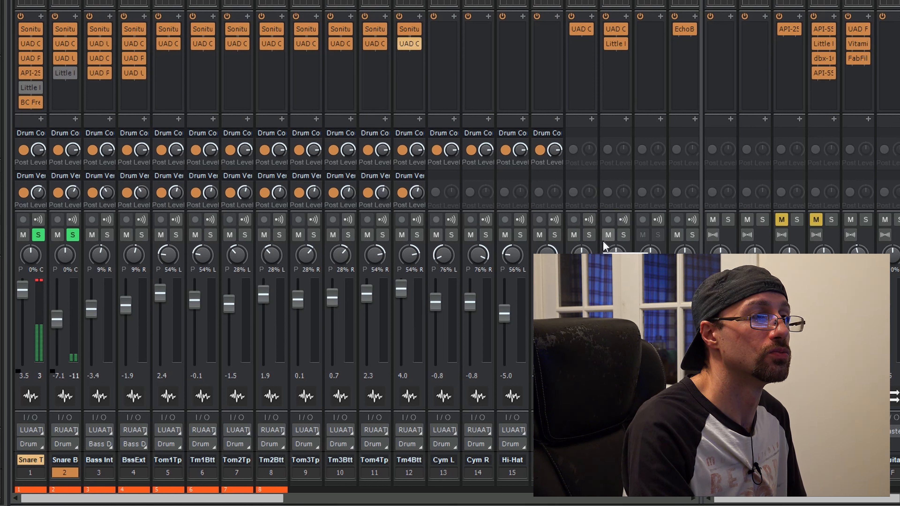
pyautogui.press('space')
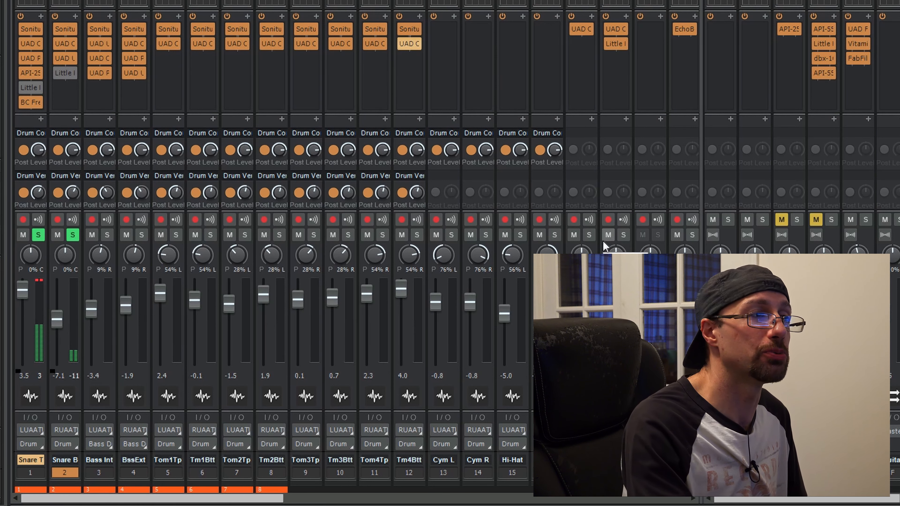
pyautogui.click(608, 235)
pyautogui.press('space')
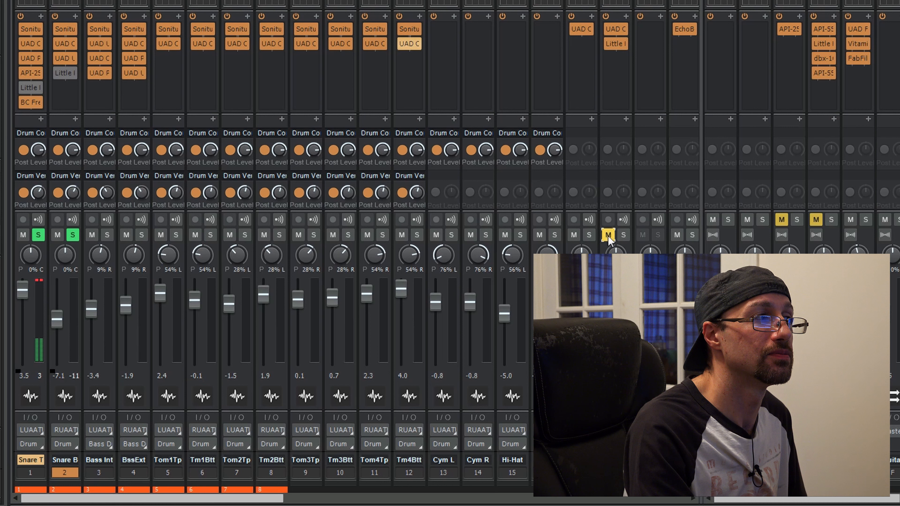
pyautogui.click(608, 235)
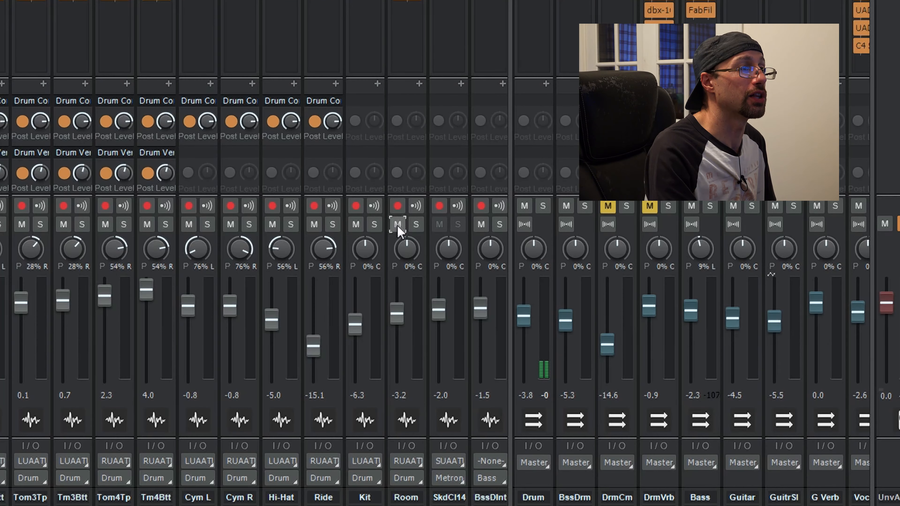
pyautogui.click(398, 224)
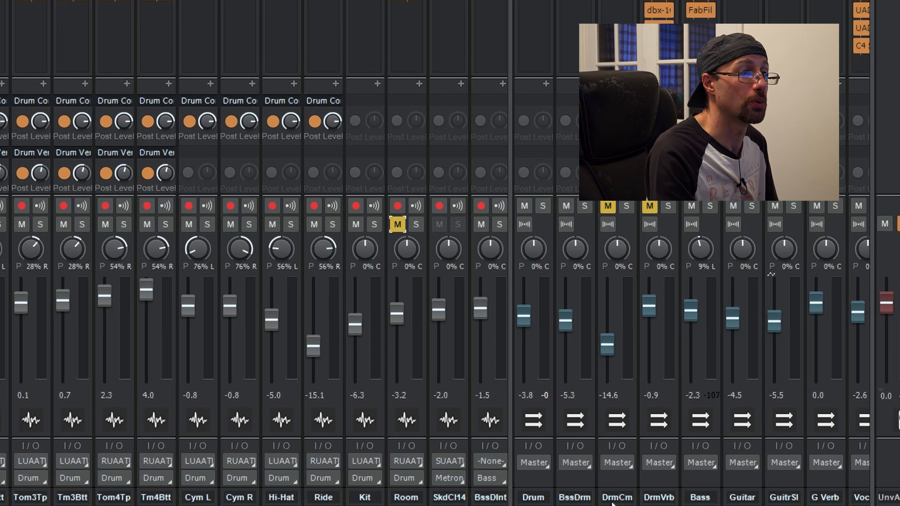
# Step: Compare the snares with and without the DrmCm bus by switching its mute during playback
pyautogui.click(609, 206)
pyautogui.press('space')
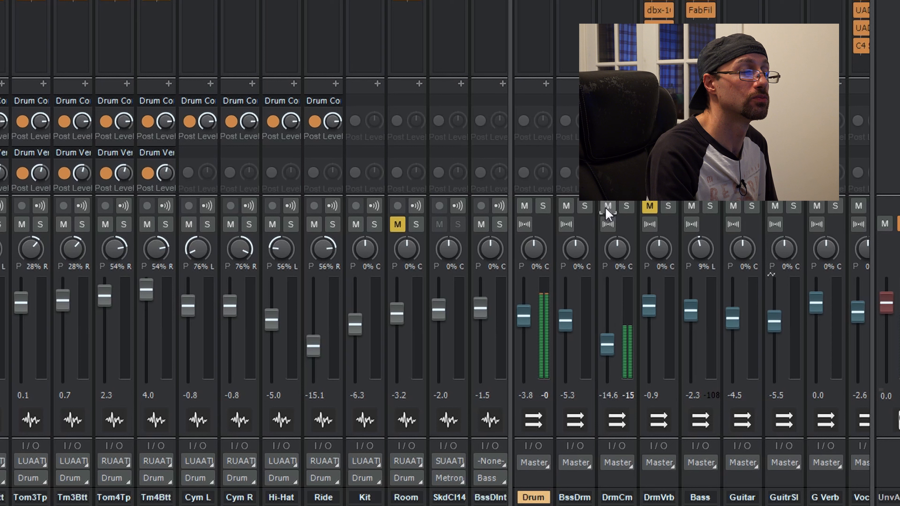
pyautogui.click(606, 209)
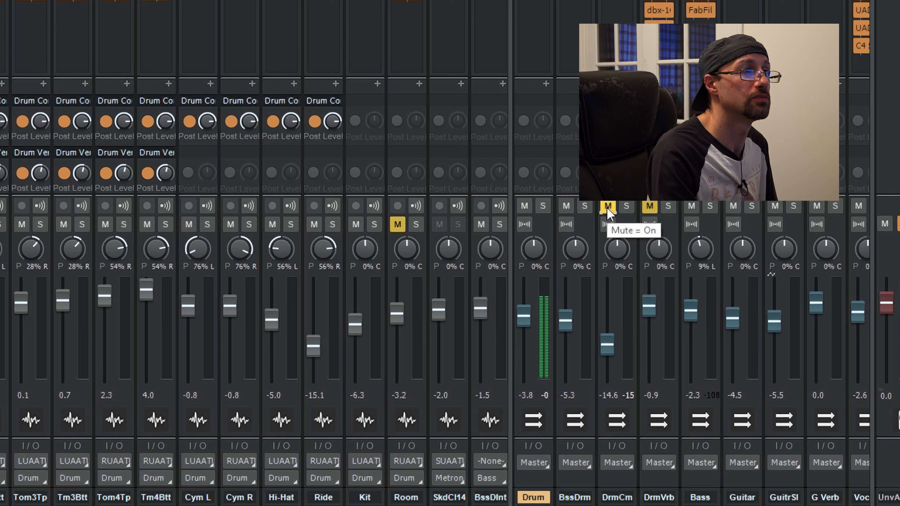
pyautogui.click(607, 208)
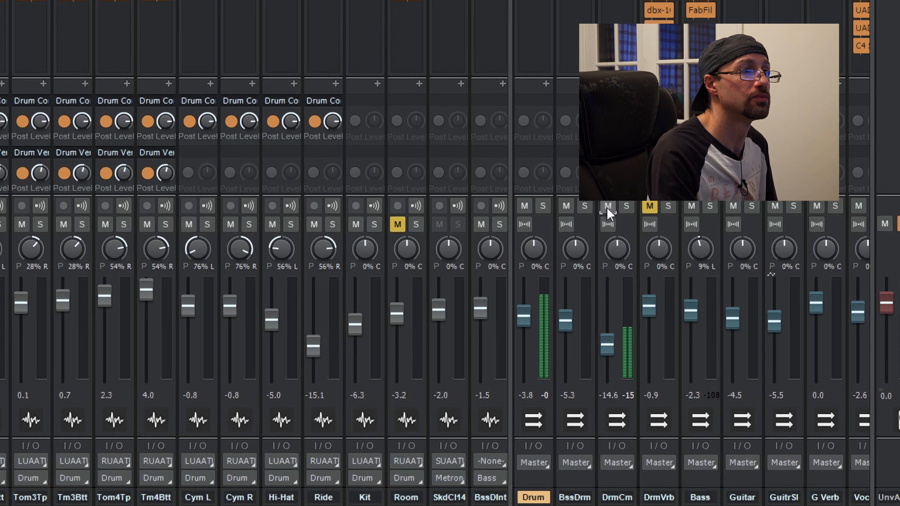
pyautogui.press('space')
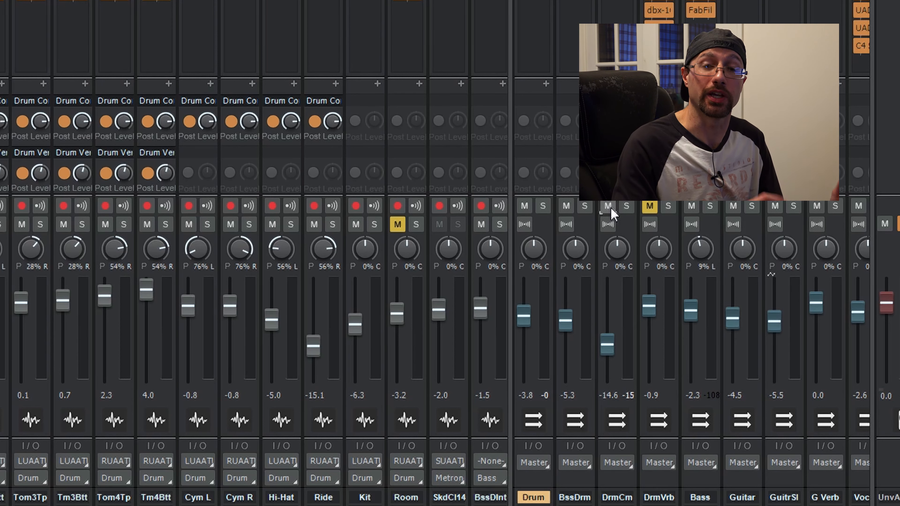
pyautogui.click(608, 206)
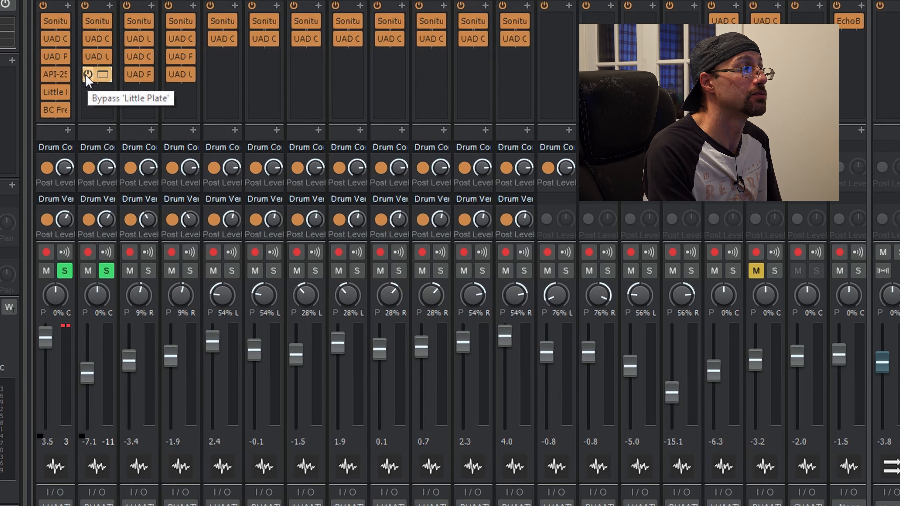
# Step: Bypass the Little Plate reverb on both snare channels while the soloed snares play, and stop playback
pyautogui.press('space')
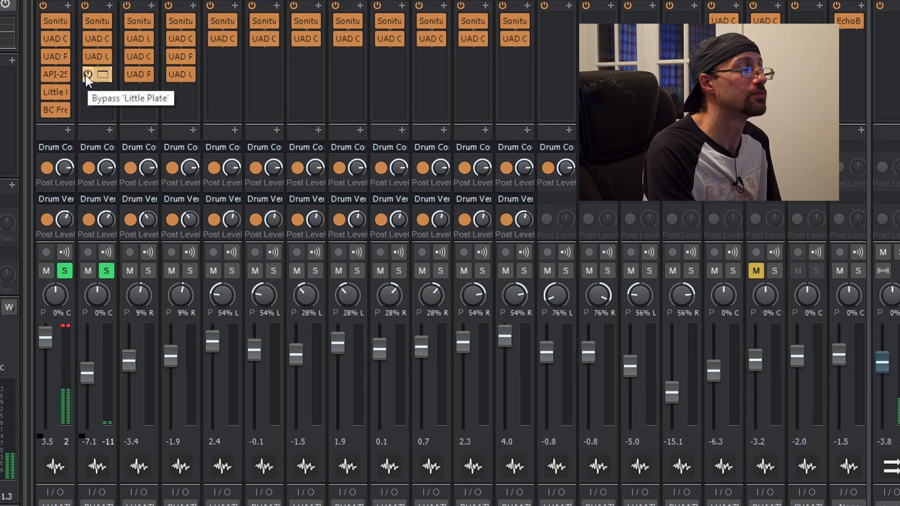
pyautogui.click(87, 74)
pyautogui.click(46, 92)
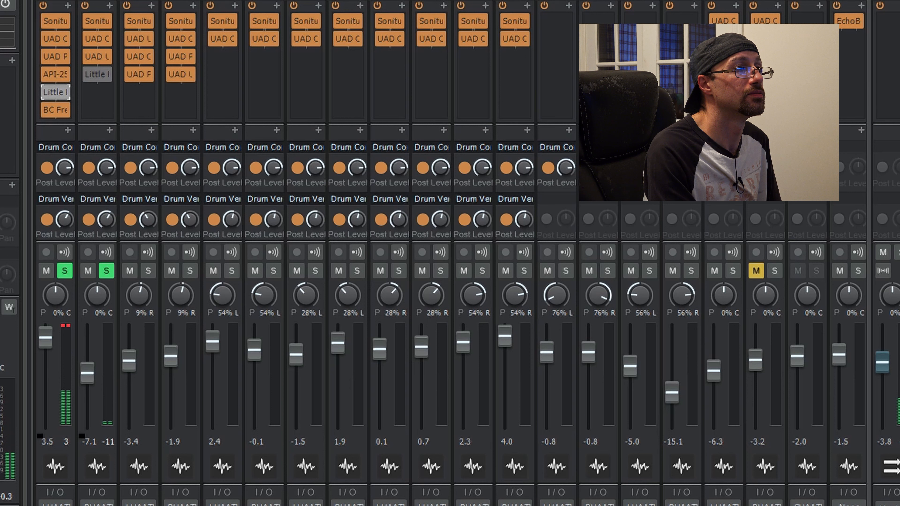
pyautogui.press('space')
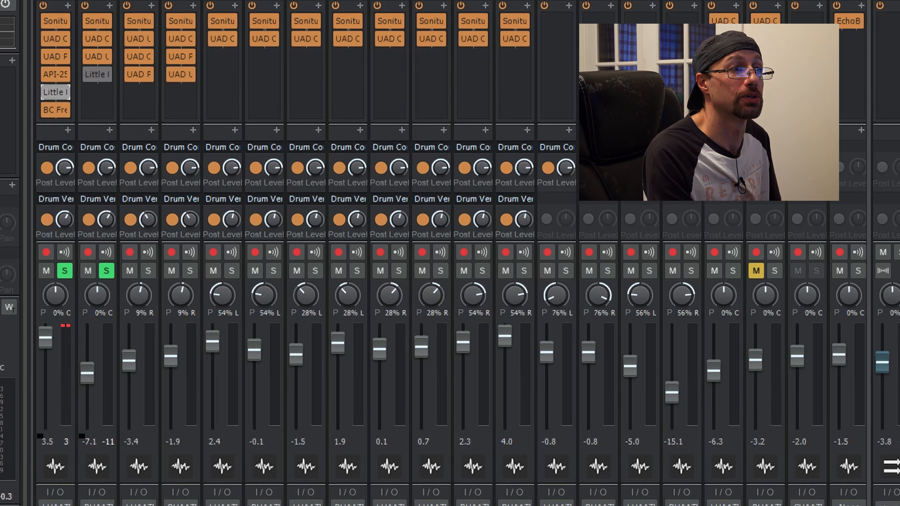
# Step: Compare the snares with the DrmVrb bus unmuted during playback, and mute the bus again
pyautogui.press('space')
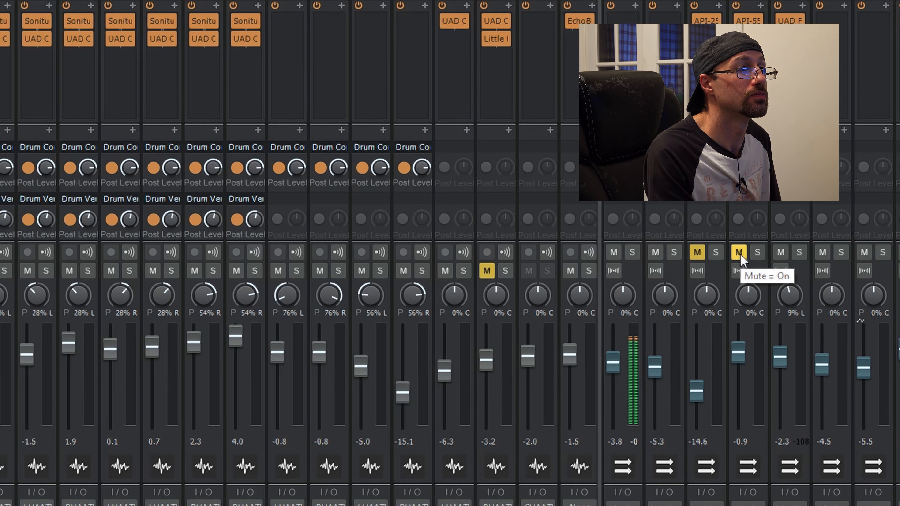
pyautogui.click(740, 253)
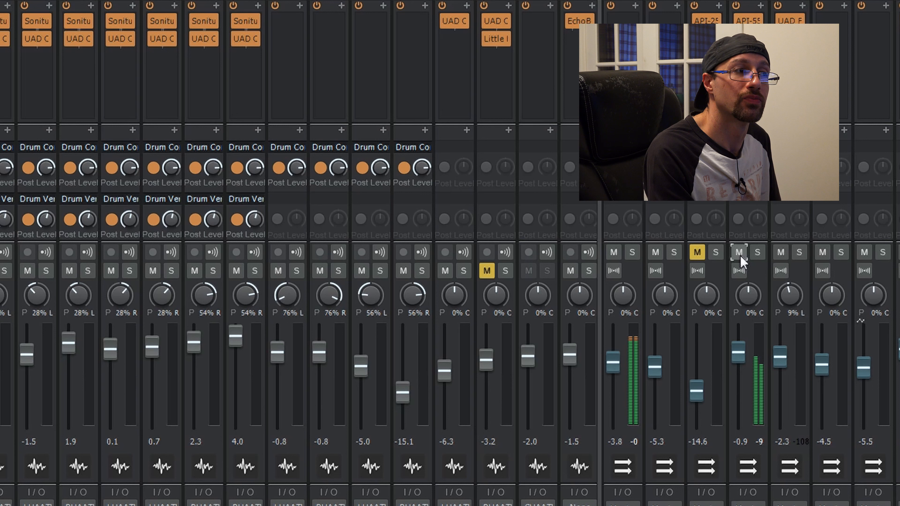
pyautogui.press('space')
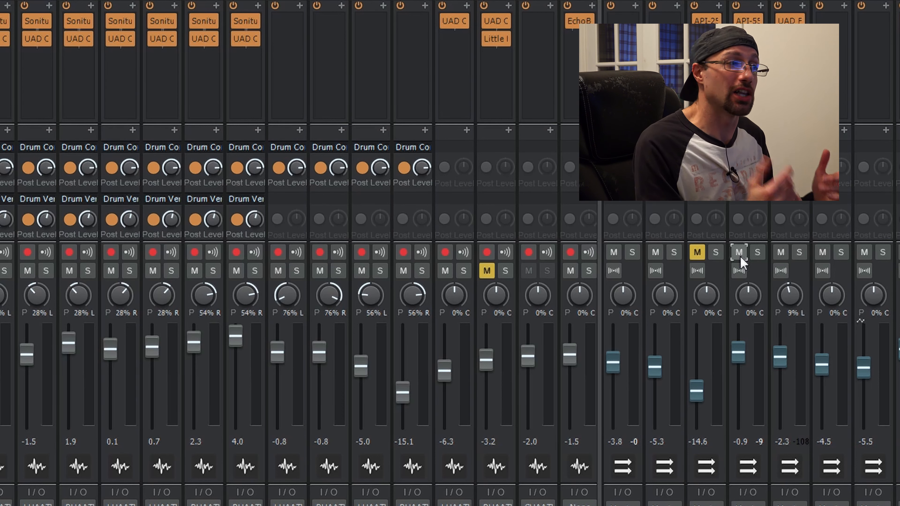
pyautogui.click(741, 258)
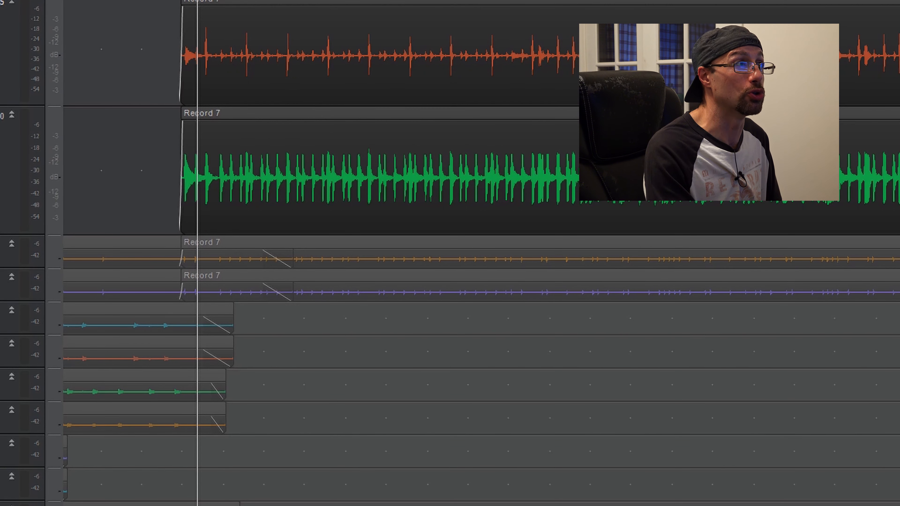
# Step: Select the range from 38:03:863 to 45:03:119, set it as the playback loop and bring up the mixer
pyautogui.click(330, 74)
pyautogui.click(289, 74)
pyautogui.moveTo(298, 83); pyautogui.dragTo(428, 85)
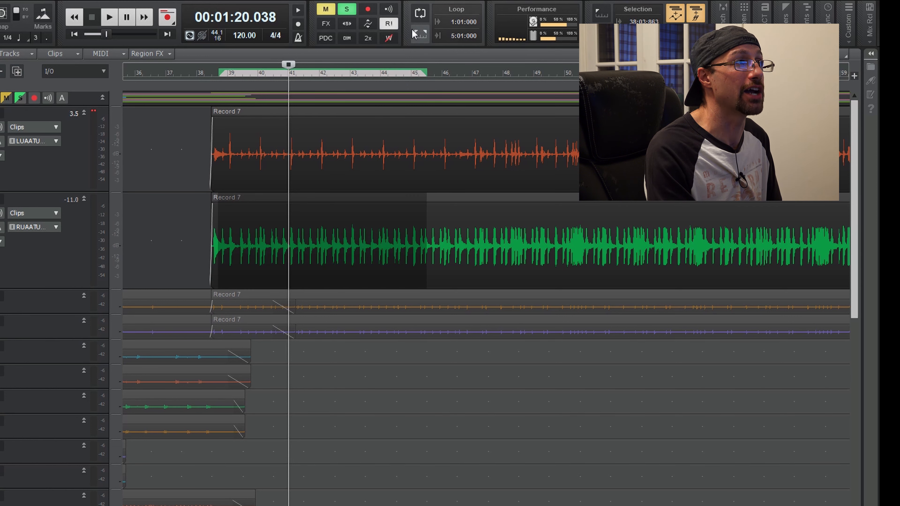
pyautogui.click(419, 34)
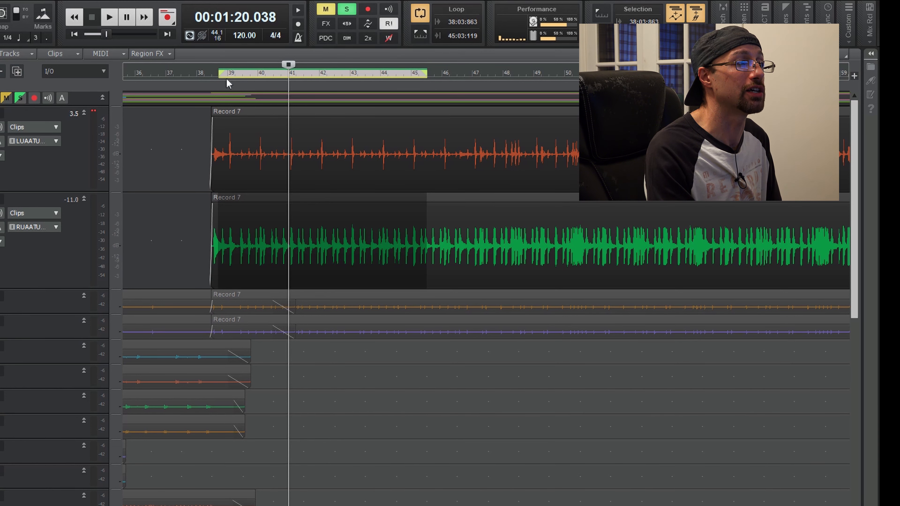
pyautogui.press('d')
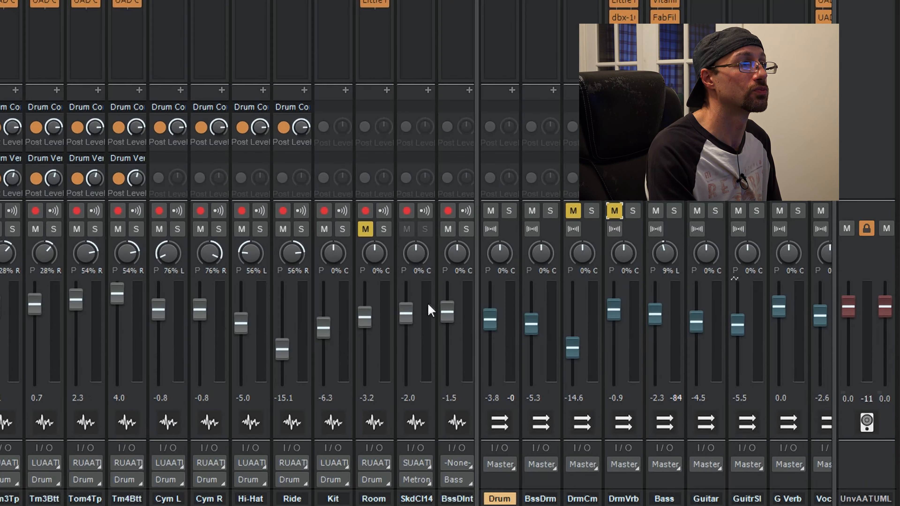
# Step: Play the mix, pull the Room track's volume down to -INF, unmute the track and raise it to about -1.0 dB
pyautogui.press('space')
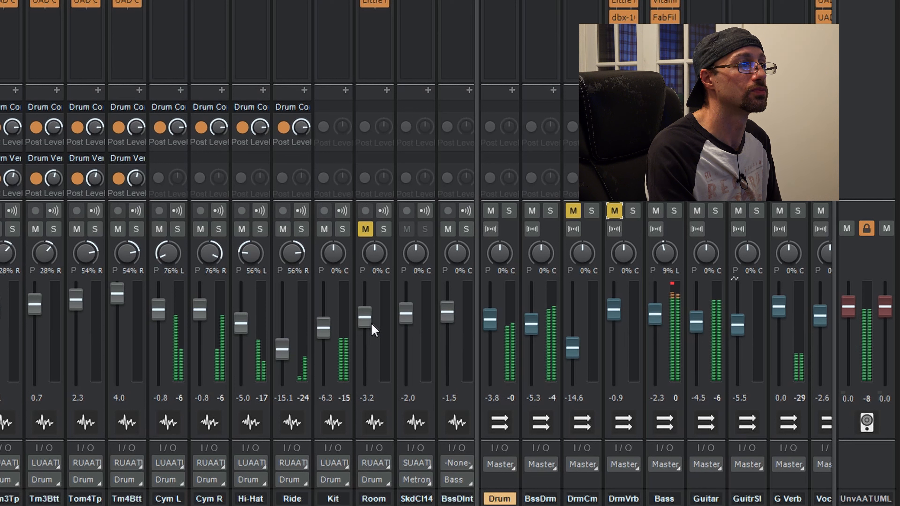
pyautogui.moveTo(365, 319); pyautogui.dragTo(365, 383)
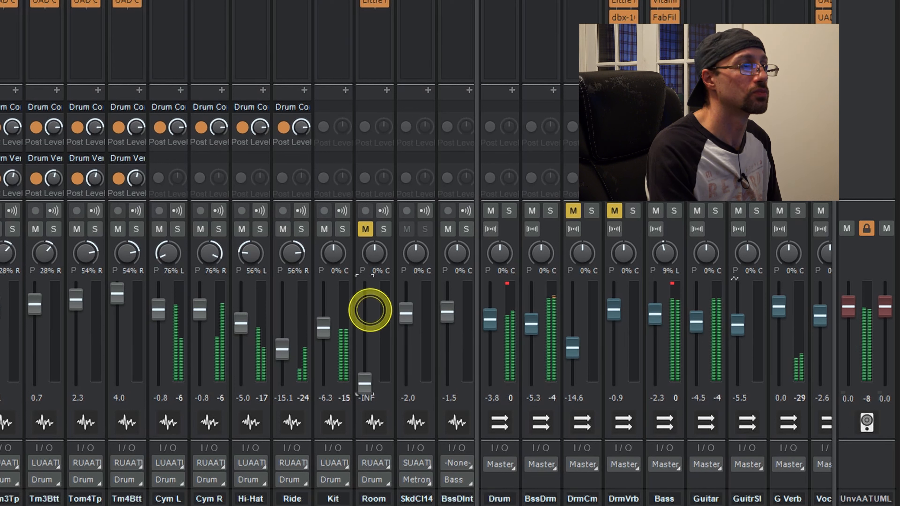
pyautogui.click(366, 229)
pyautogui.click(369, 381)
pyautogui.moveTo(368, 382); pyautogui.dragTo(369, 310)
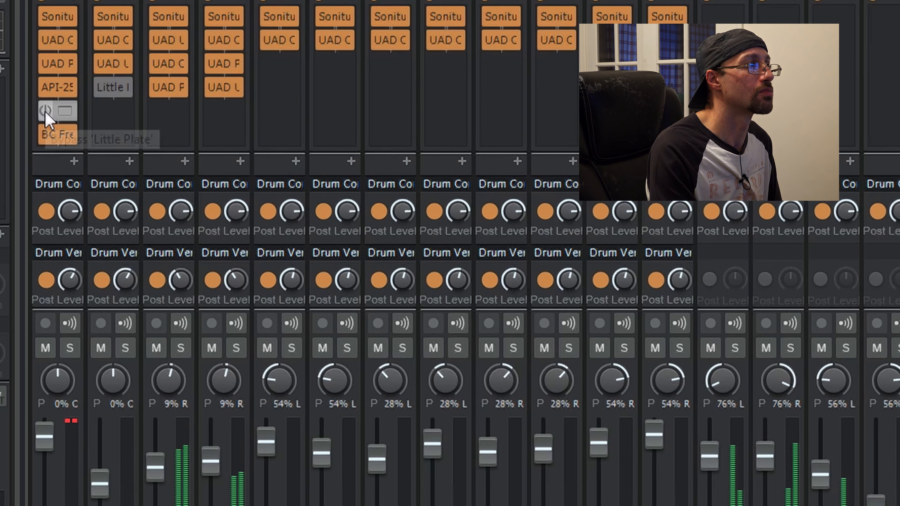
# Step: Re-enable the Little Plate reverb on both snare channels during playback and listen to the full drum mix
pyautogui.click(45, 110)
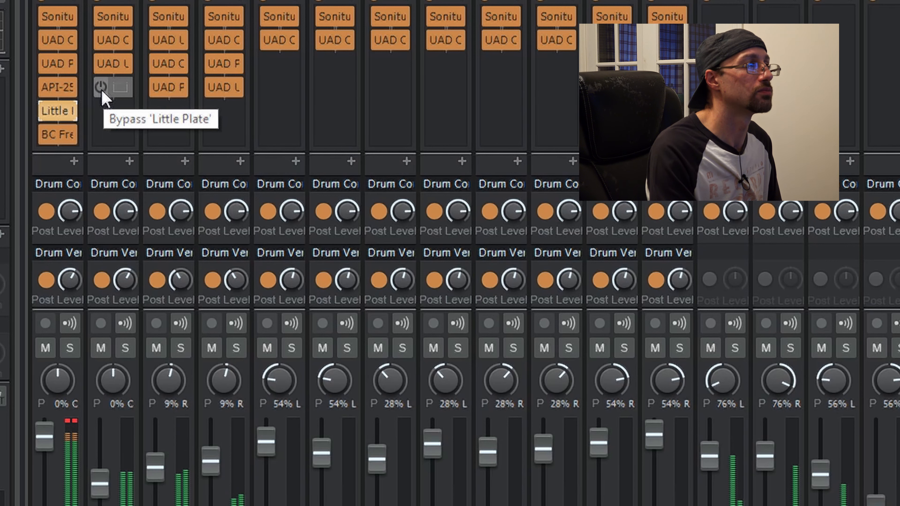
pyautogui.click(101, 87)
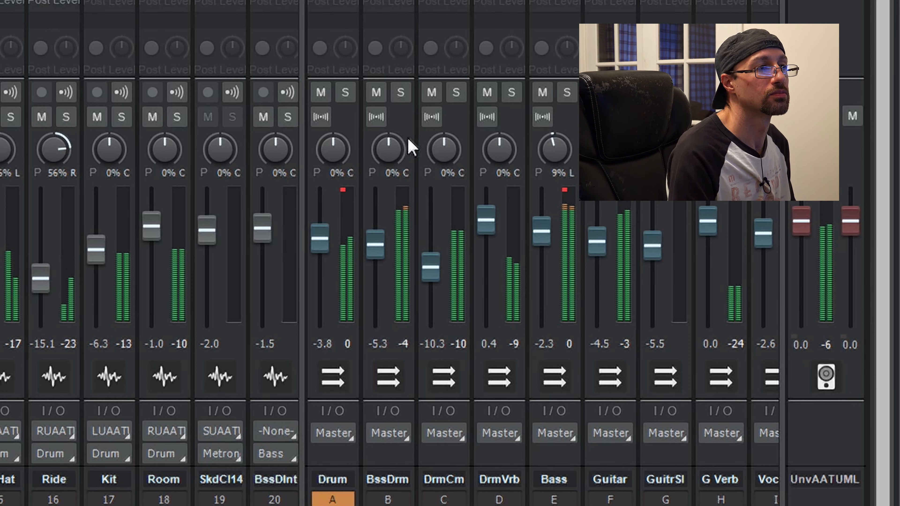
pyautogui.press('space')
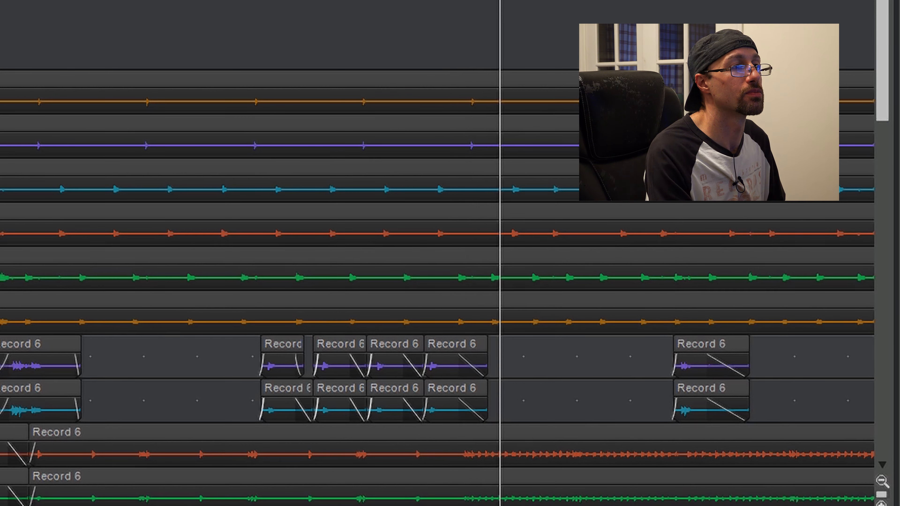
pyautogui.press('space')
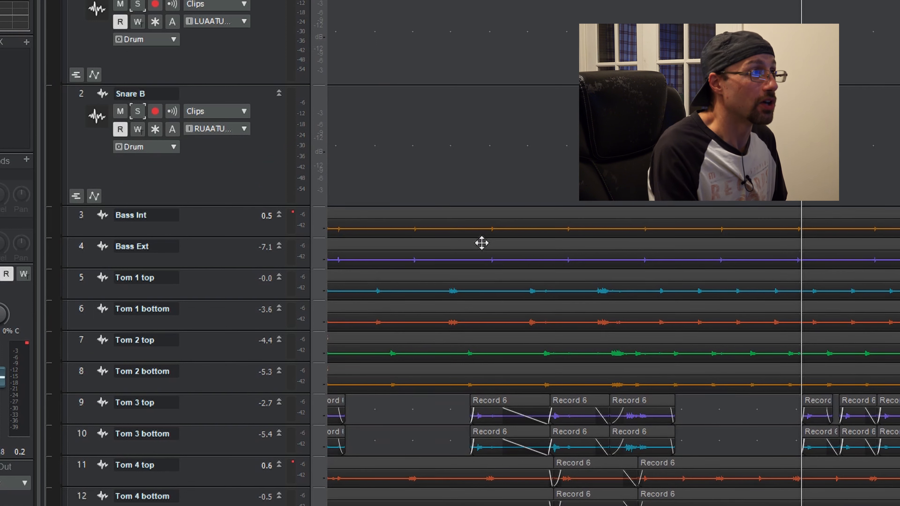
# Step: Look over the tom tracks and open the Sonitus gate on Tom 2 top, moving its window aside
pyautogui.scroll(-5, 773, 454)
pyautogui.scroll(2, 763, 375)
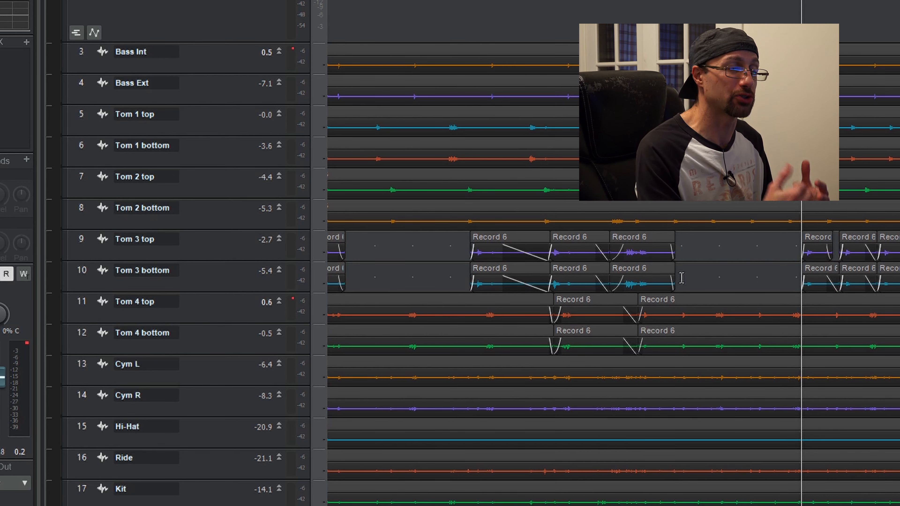
pyautogui.click(215, 244)
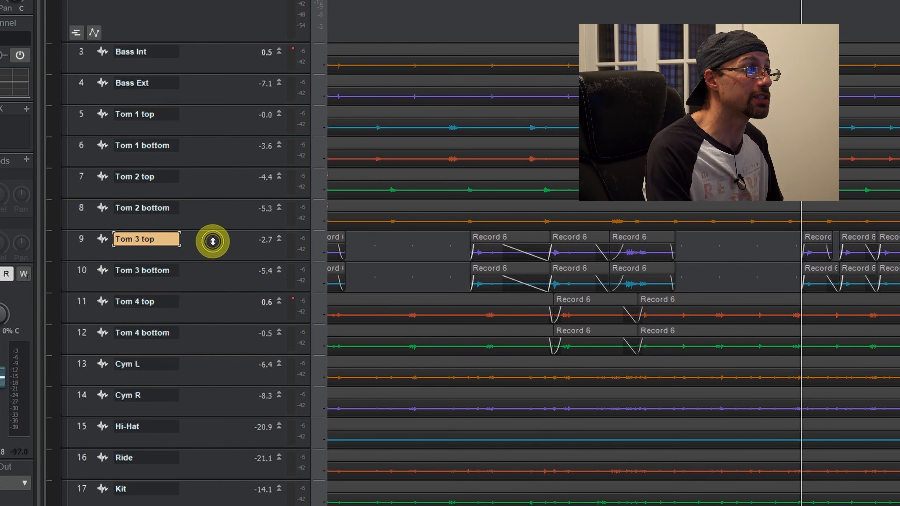
pyautogui.click(198, 178)
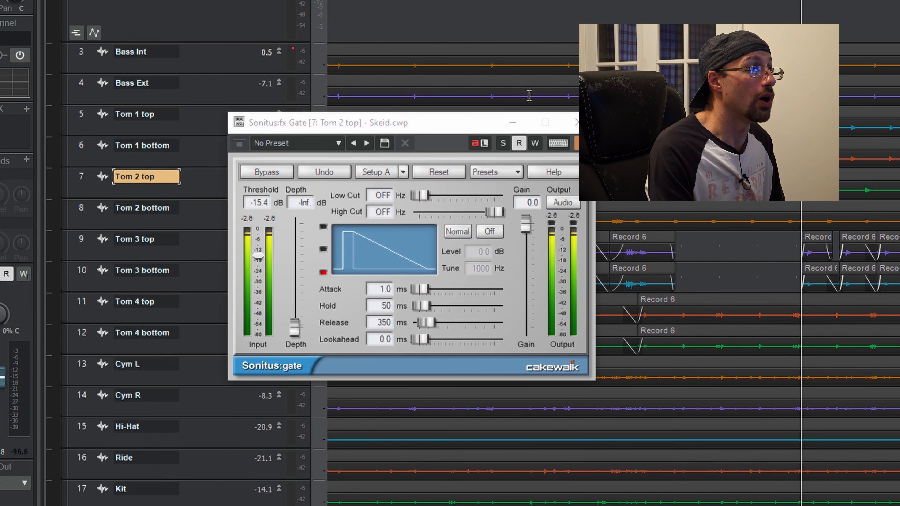
pyautogui.moveTo(433, 122); pyautogui.dragTo(534, 61)
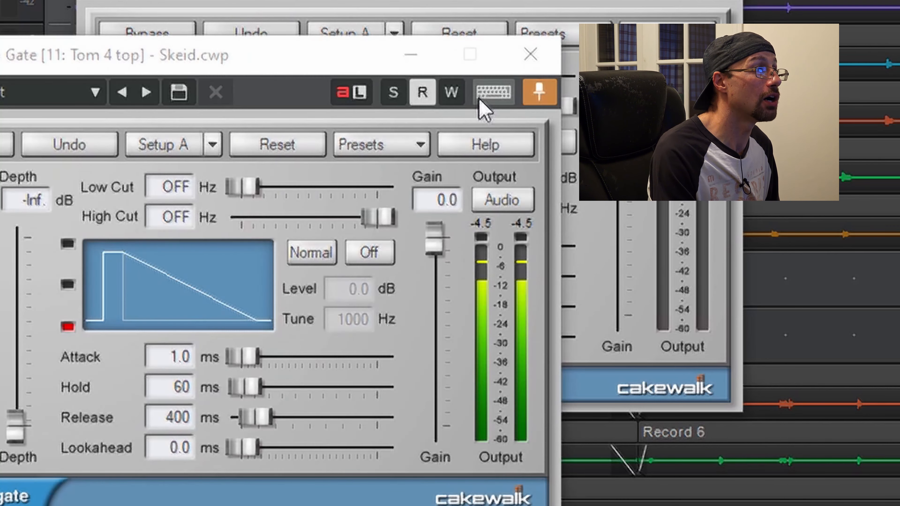
# Step: Place the Tom 4 top gate window beside the Tom 2 top gate and compare their hold and release settings
pyautogui.moveTo(286, 72); pyautogui.dragTo(899, 0)
pyautogui.moveTo(671, 16); pyautogui.dragTo(741, 17)
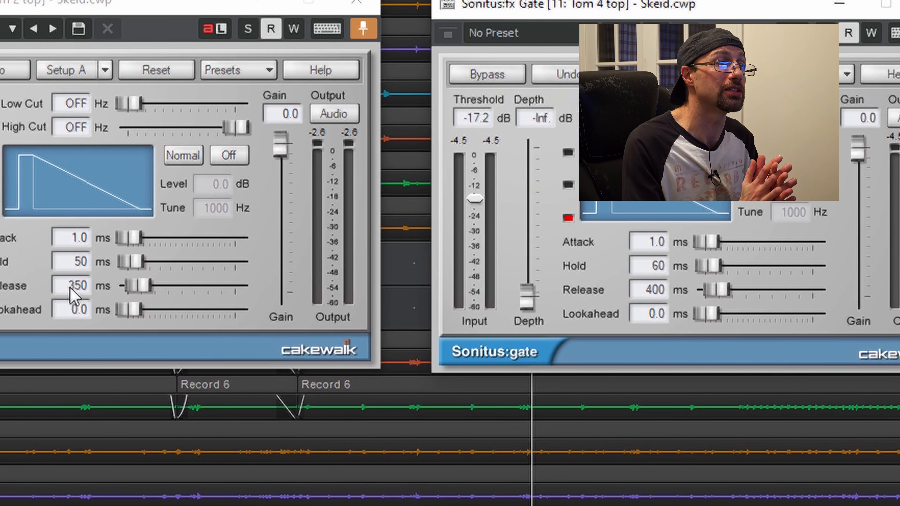
pyautogui.moveTo(158, 10)
pyautogui.mouseDown()
pyautogui.moveTo(146, 0)
pyautogui.moveTo(164, 14)
pyautogui.mouseUp()
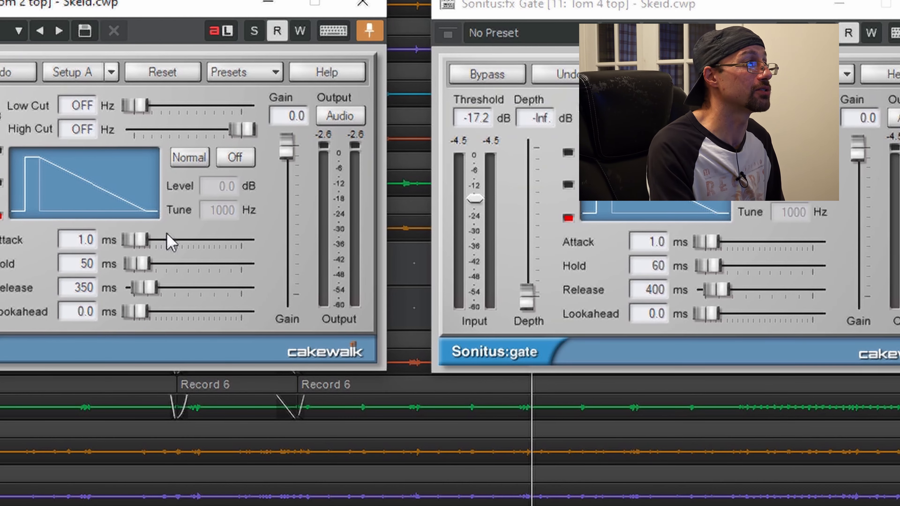
# Step: Mute the DrmCm and DrmVrb buses in the mixer and close the Tom 2 top gate window
pyautogui.press('d')
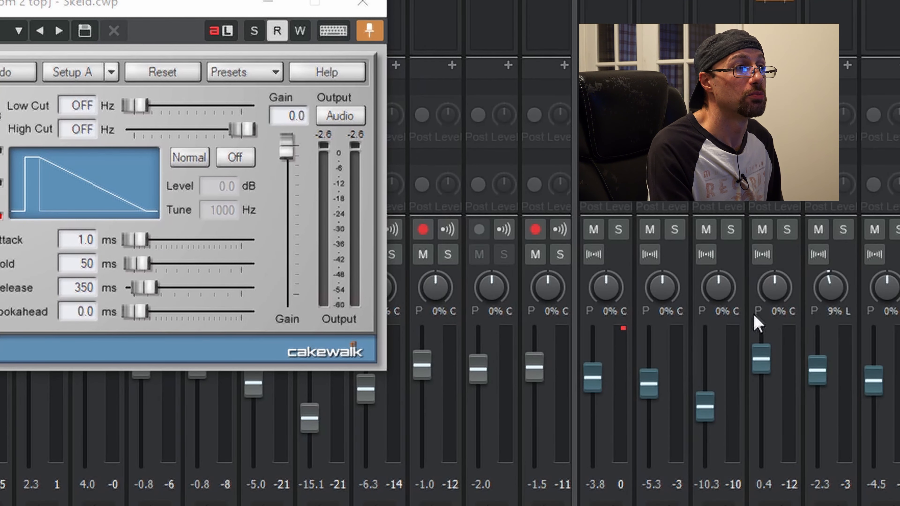
pyautogui.click(706, 230)
pyautogui.click(762, 230)
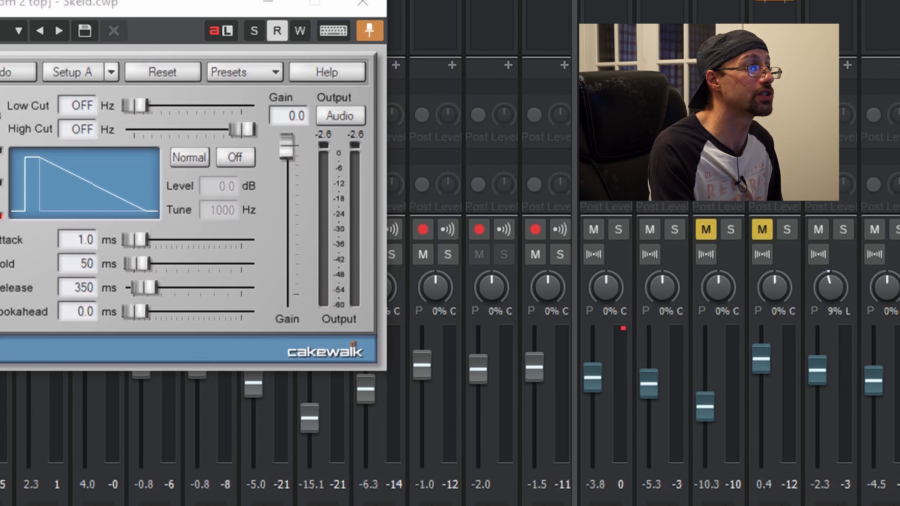
pyautogui.click(363, 4)
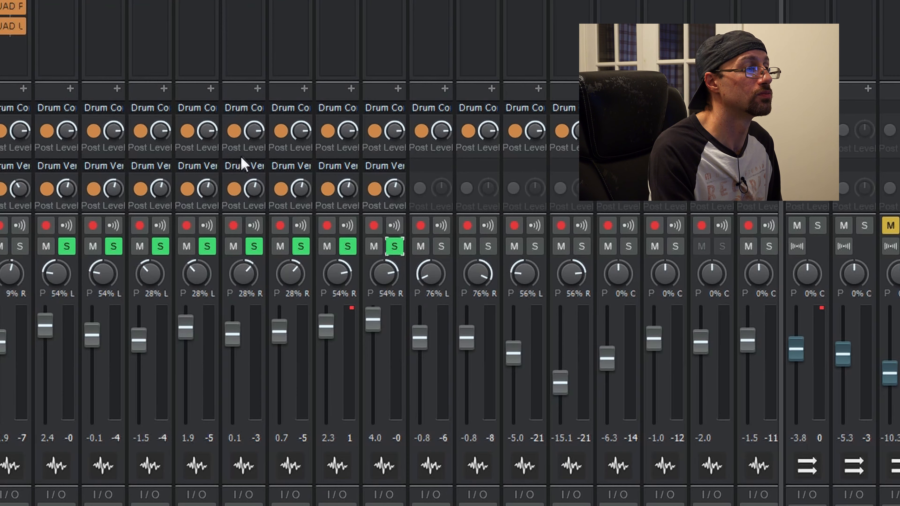
# Step: Audition the soloed, gated tom tracks without the DrmCm and DrmVrb buses
pyautogui.press('space')
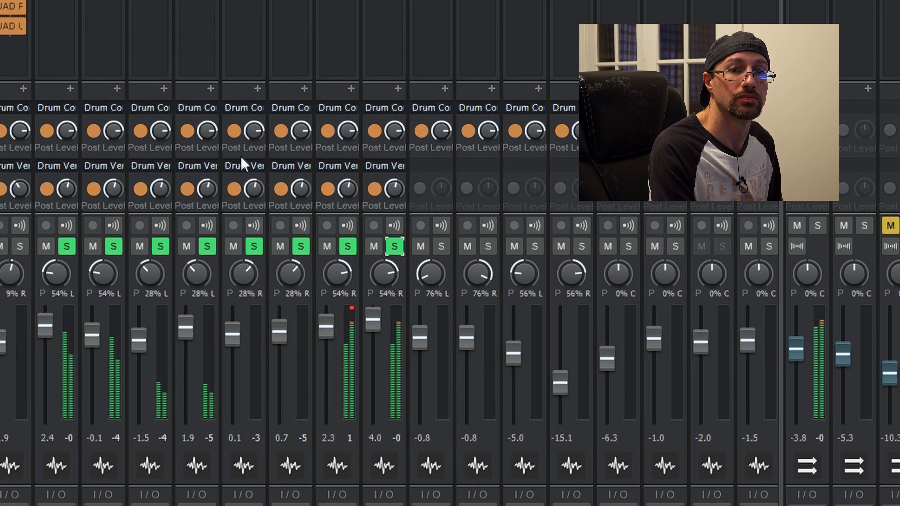
pyautogui.press('space')
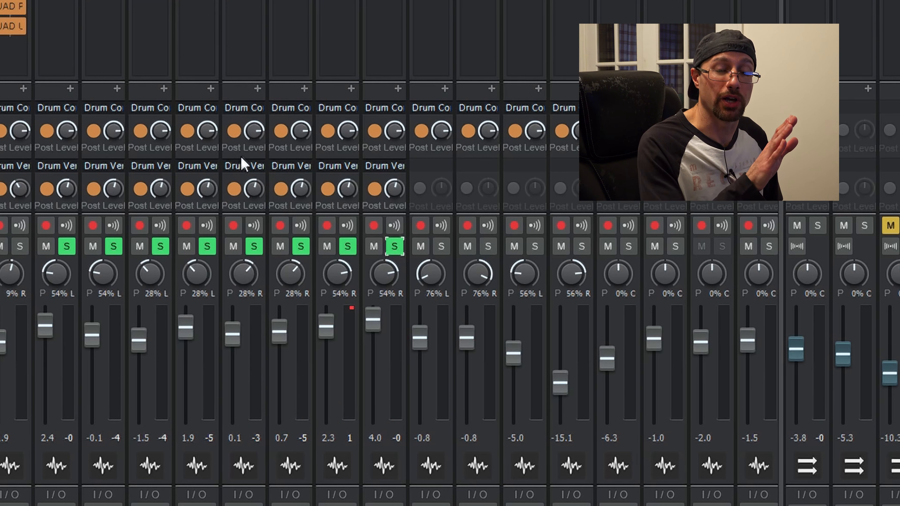
pyautogui.press('space')
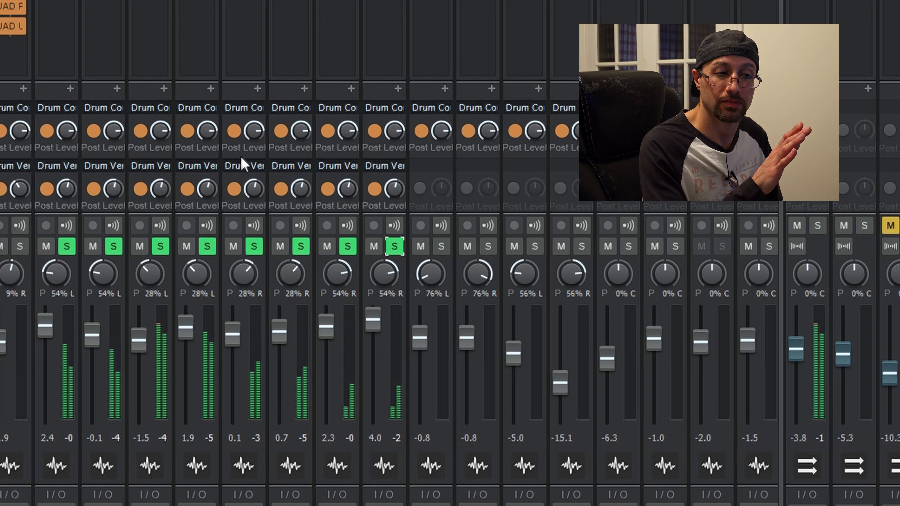
pyautogui.press('space')
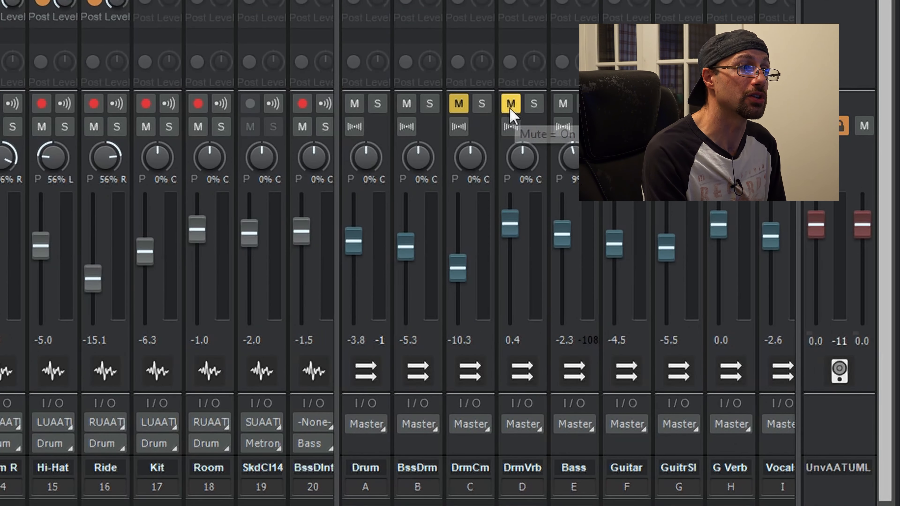
# Step: Mute the Room track, lower its volume to -INF and start playing the full mix
pyautogui.click(200, 132)
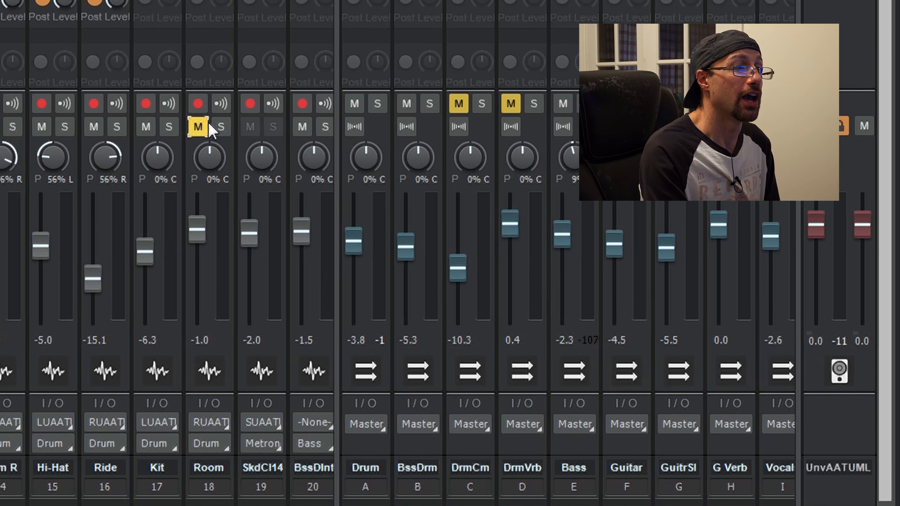
pyautogui.moveTo(193, 229); pyautogui.dragTo(193, 322)
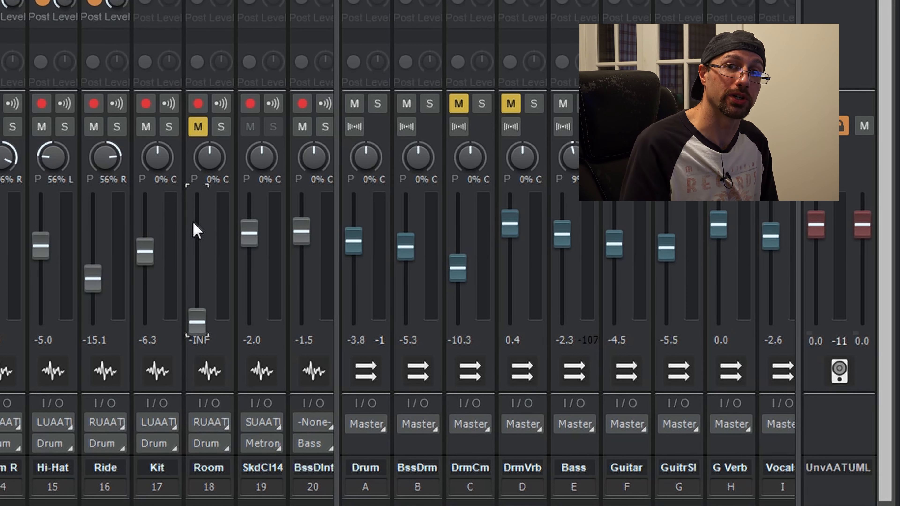
pyautogui.press('space')
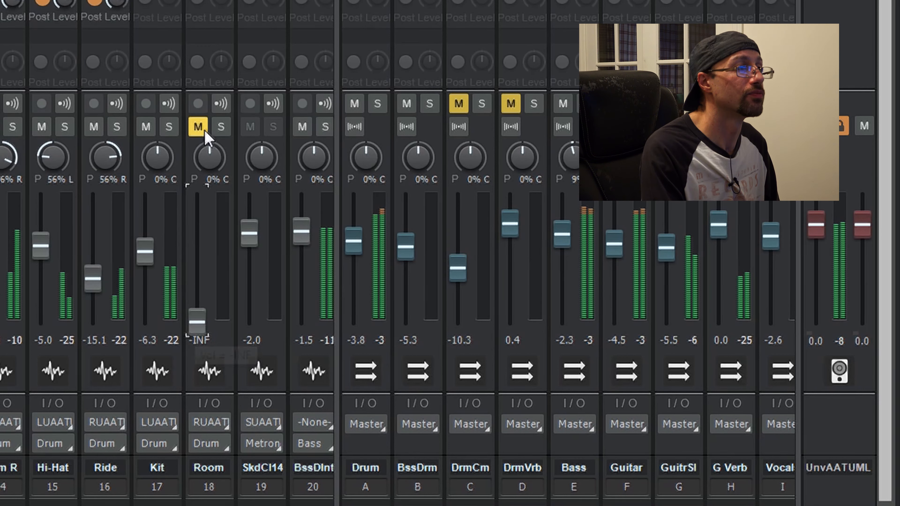
# Step: Unmute the Room track and raise its volume to 1.0 dB during playback, and stop after listening
pyautogui.click(204, 131)
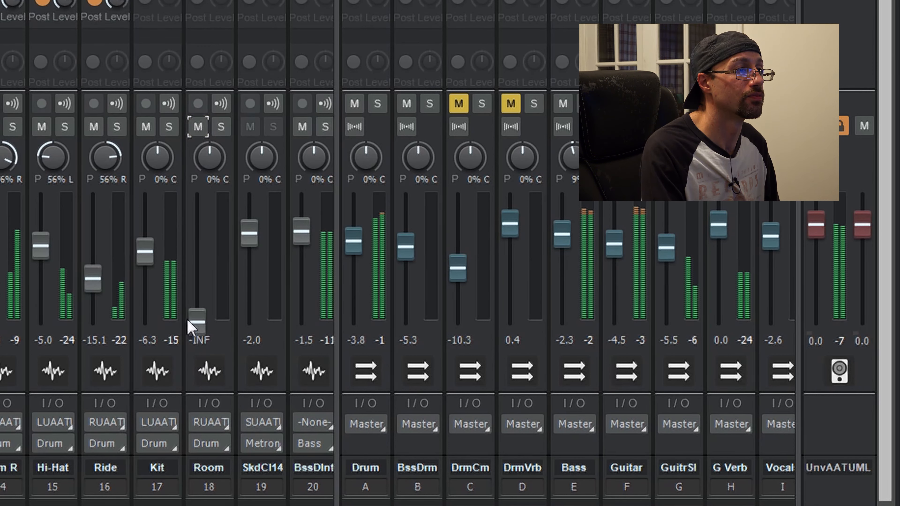
pyautogui.click(197, 324)
pyautogui.moveTo(197, 325); pyautogui.dragTo(197, 221)
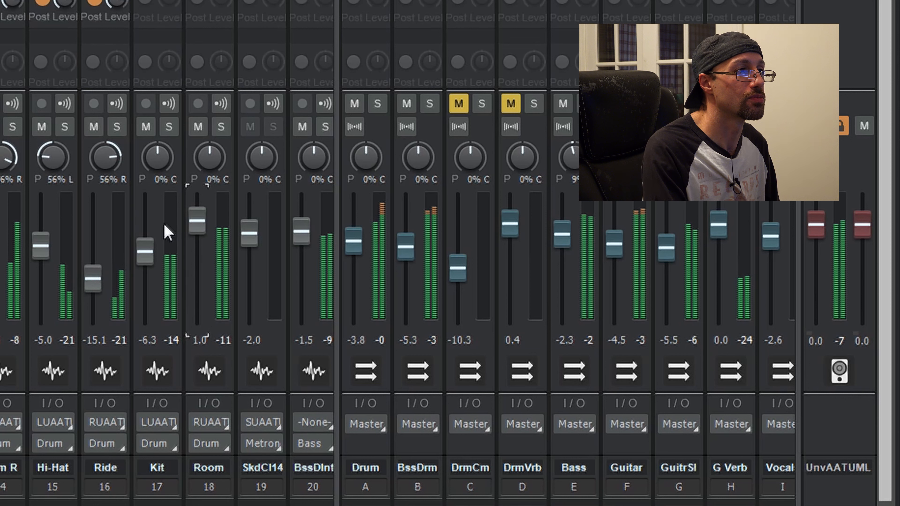
pyautogui.click(197, 225)
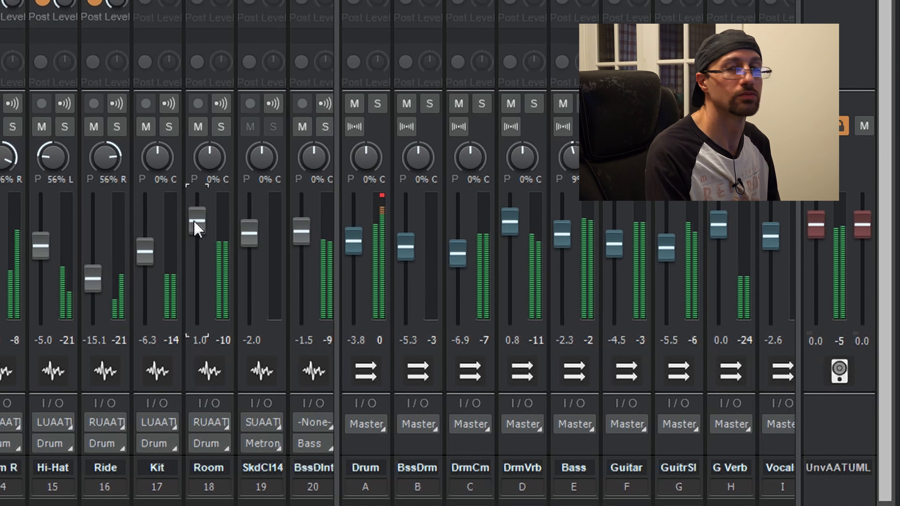
pyautogui.press('space')
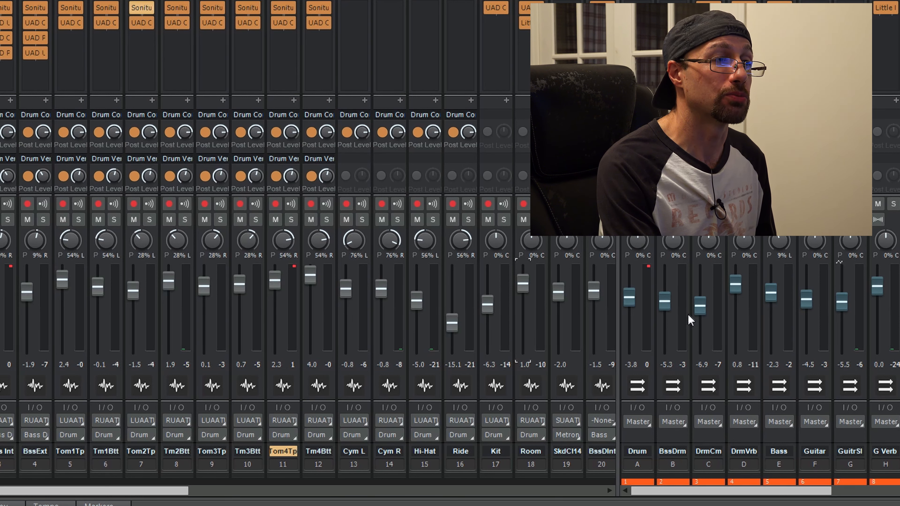
pyautogui.moveTo(701, 317)
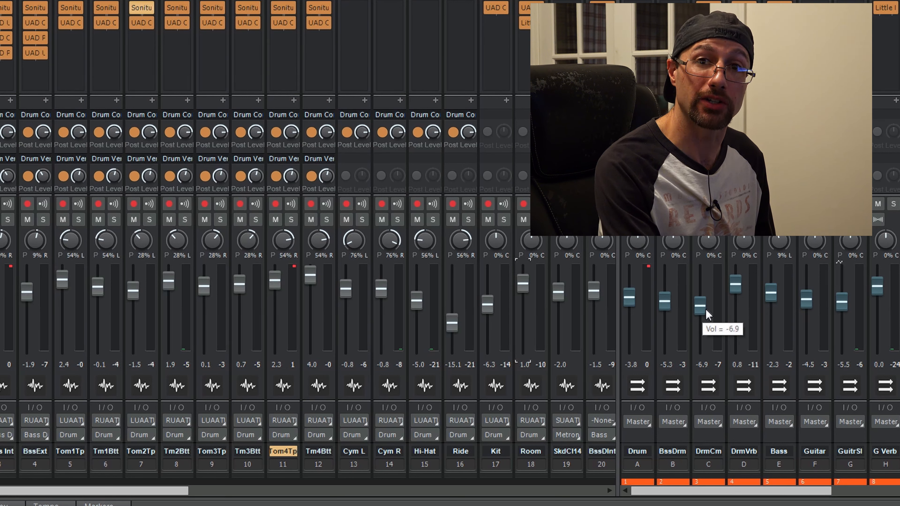